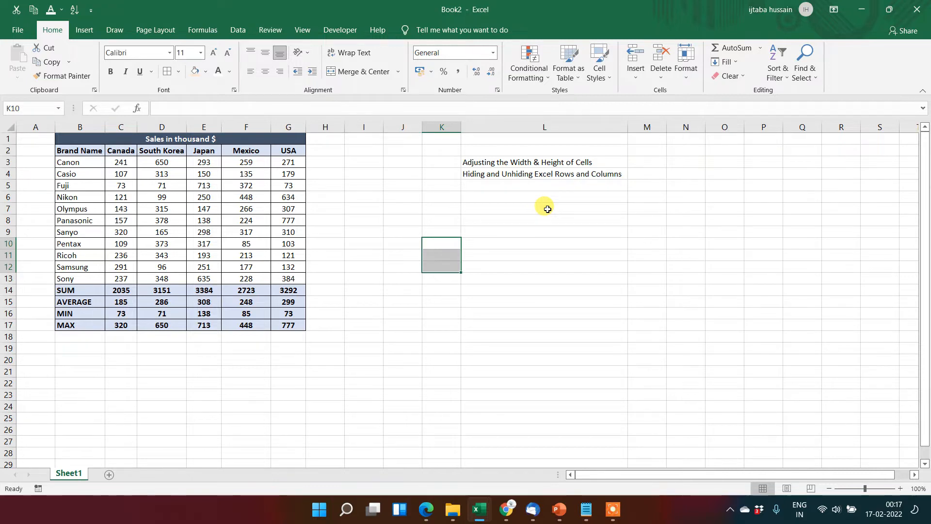
pyautogui.click(379, 197)
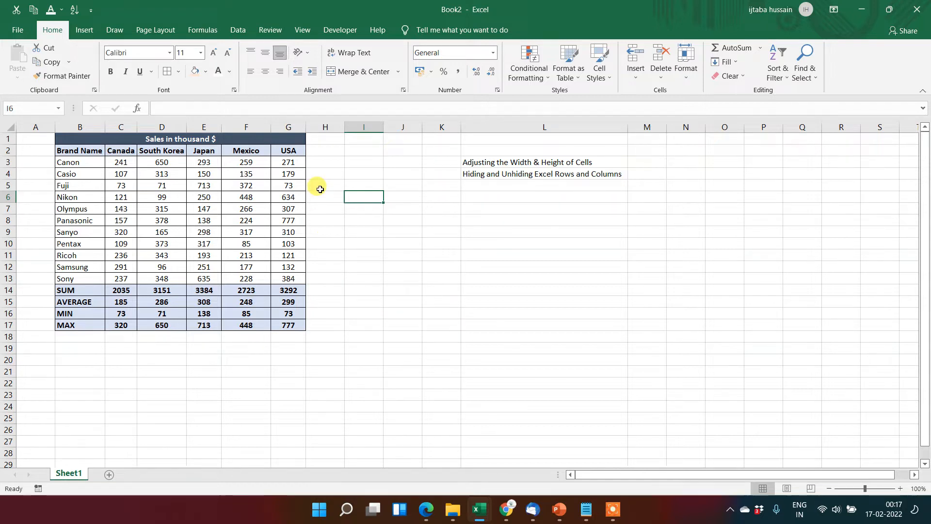
pyautogui.click(290, 163)
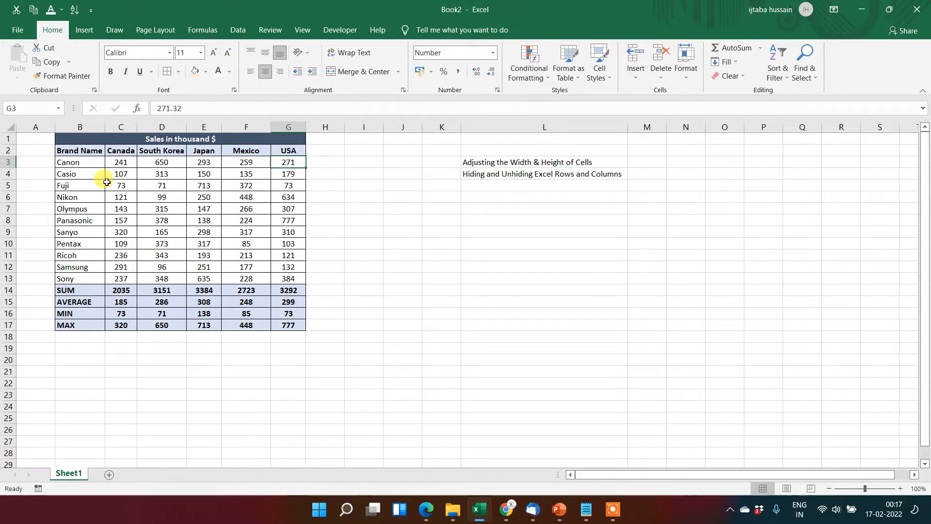
pyautogui.click(9, 162)
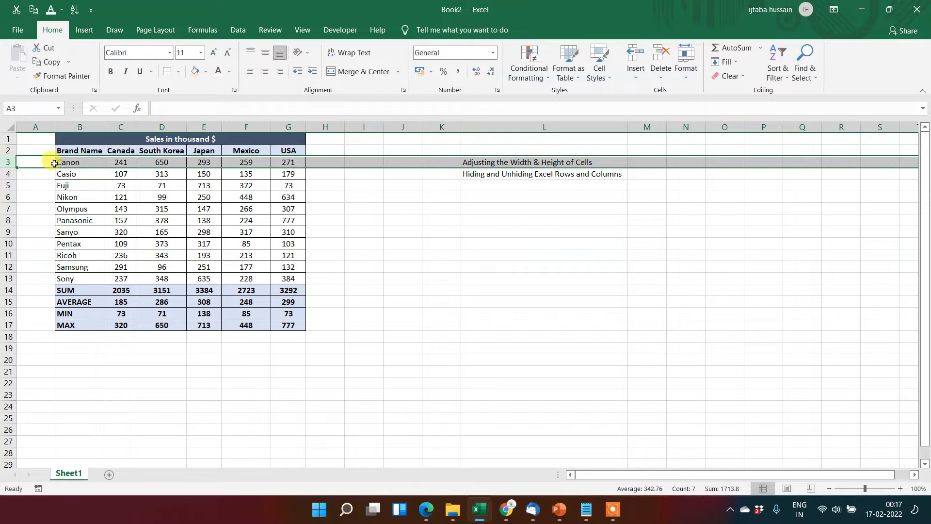
pyautogui.click(72, 164)
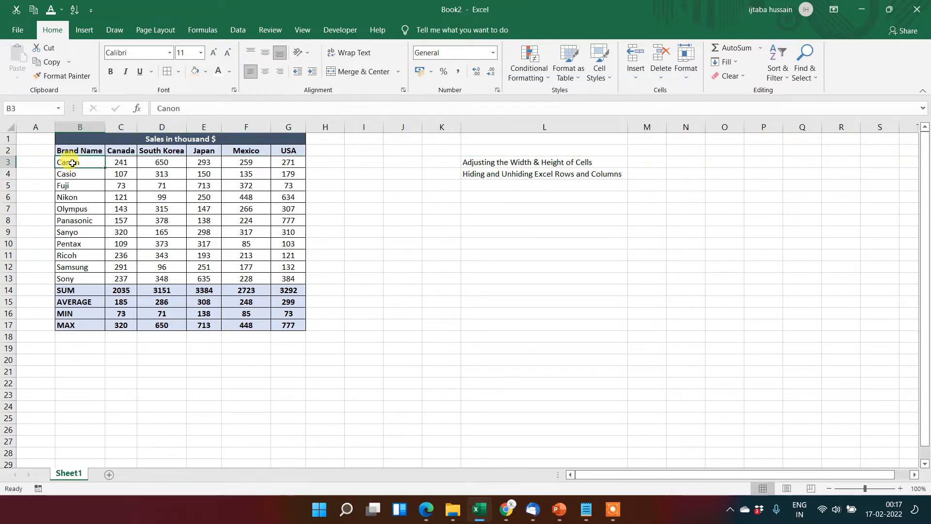
pyautogui.rightClick(72, 164)
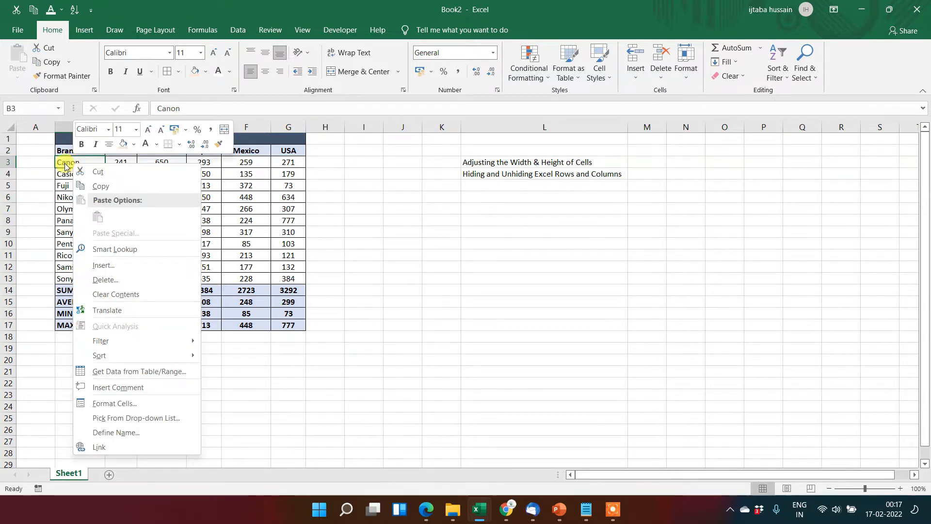
pyautogui.click(43, 186)
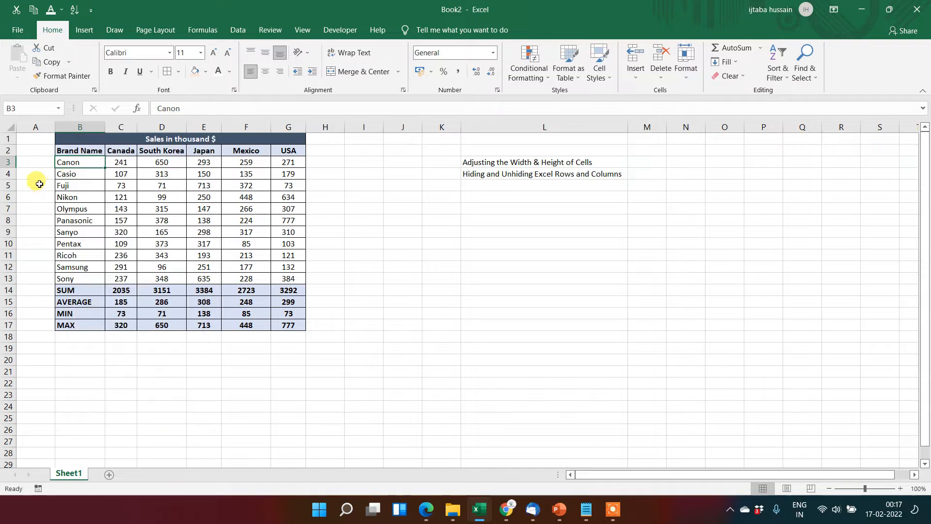
# - Set the height of row 4, the Casio row, to 21
pyautogui.click(8, 174)
pyautogui.rightClick(7, 174)
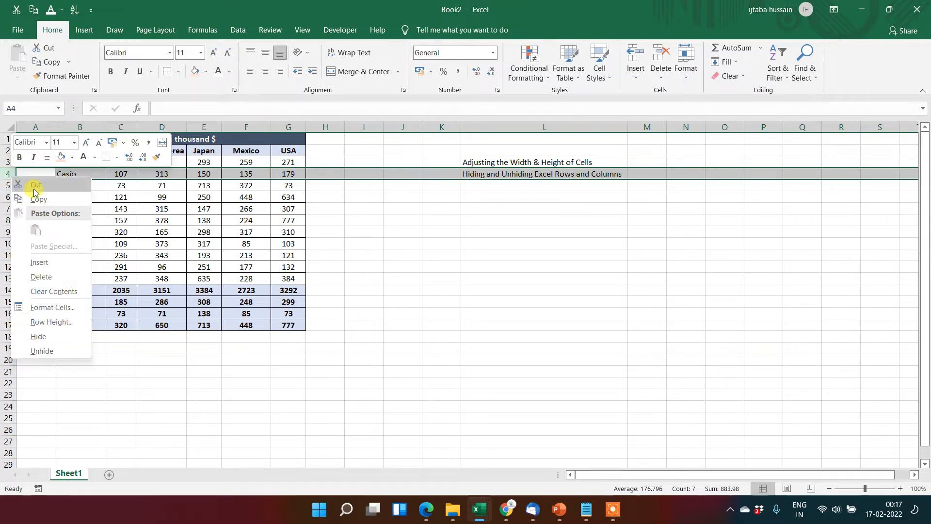
pyautogui.press('Escape')
pyautogui.moveTo(10, 173); pyautogui.dragTo(11, 173)
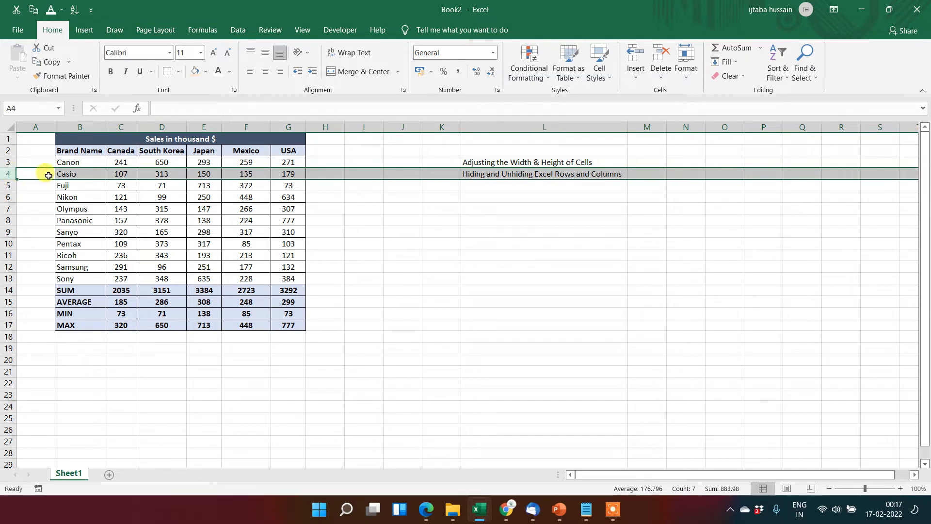
pyautogui.rightClick(9, 173)
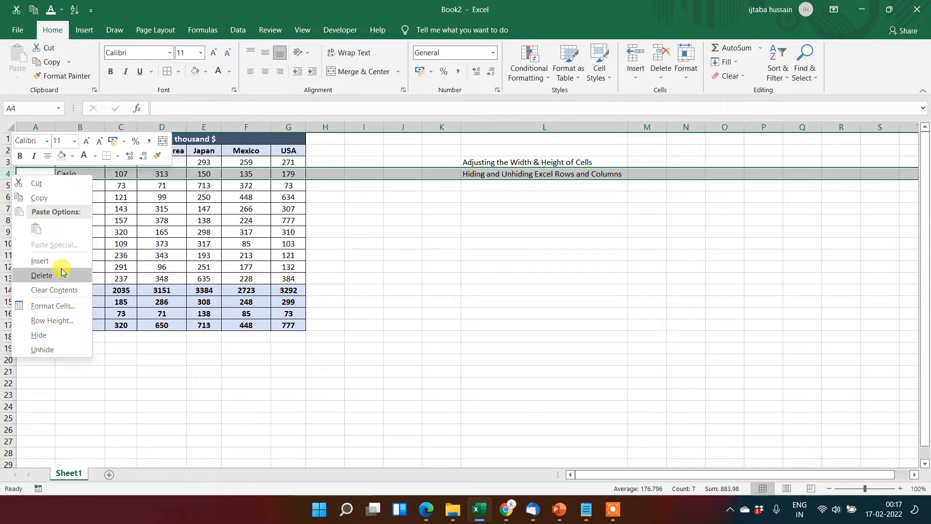
pyautogui.click(78, 321)
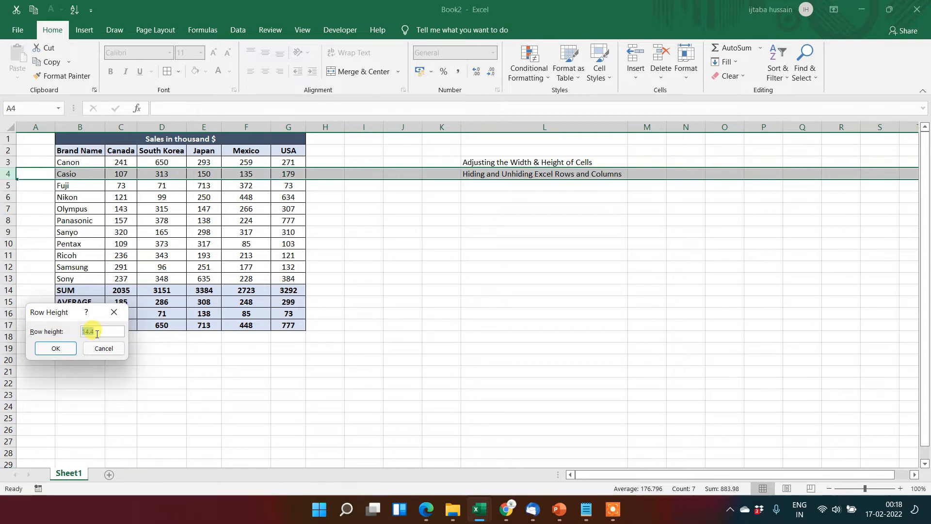
pyautogui.write('21')
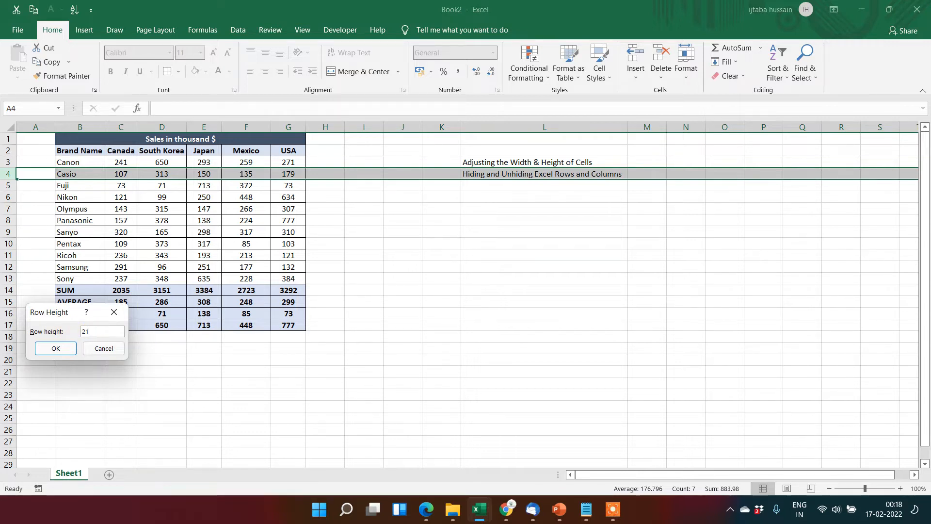
pyautogui.press('Return')
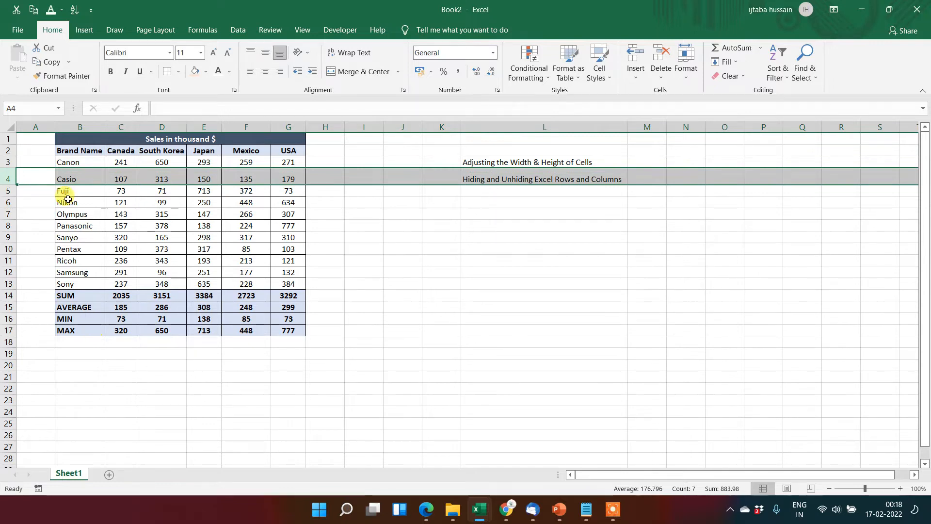
# - Reduce the height of row 4, the Casio row, to 11
pyautogui.rightClick(8, 175)
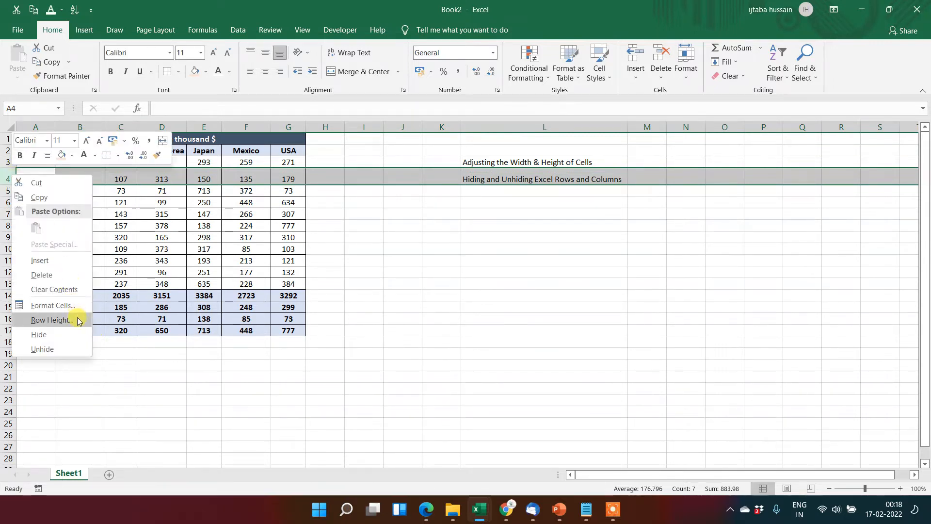
pyautogui.click(51, 319)
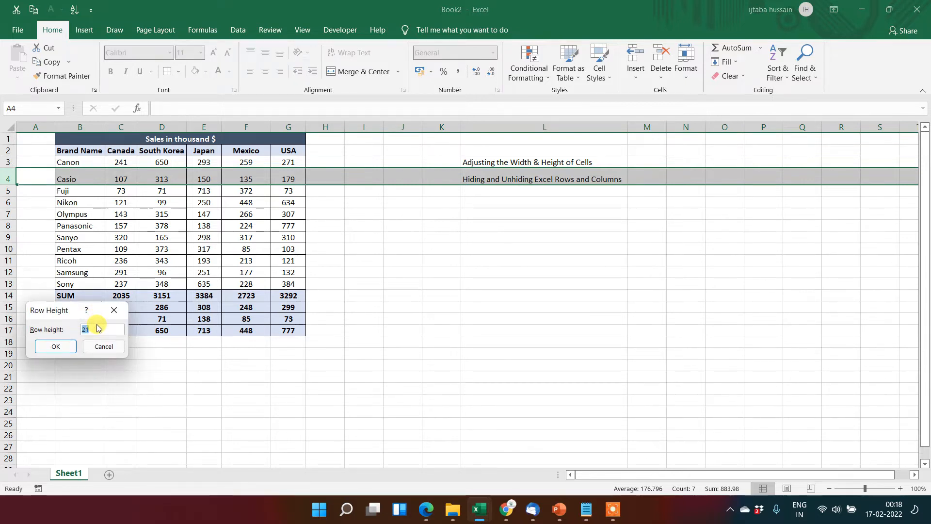
pyautogui.write('12')
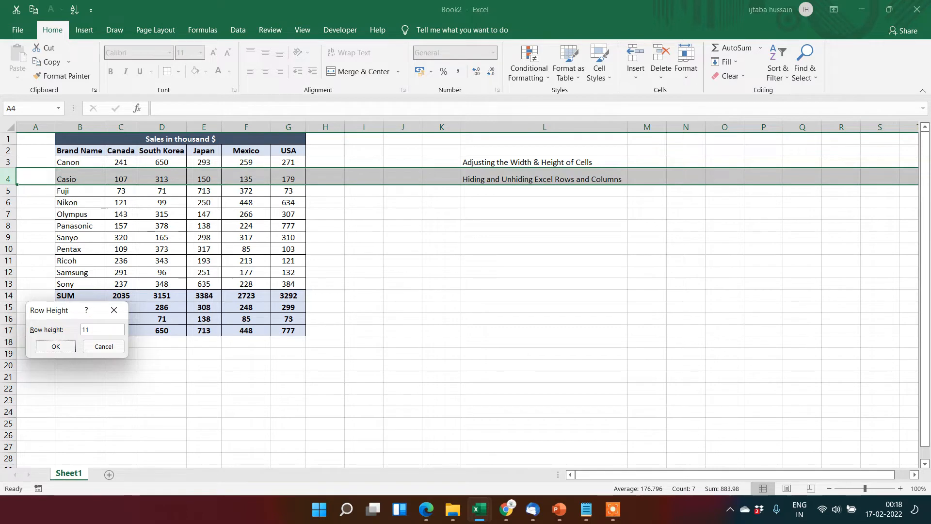
pyautogui.press('Return')
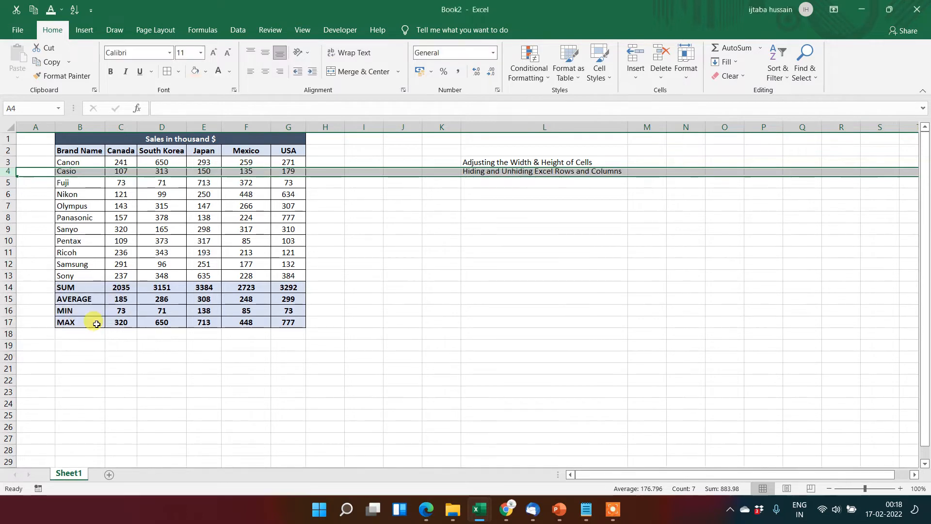
pyautogui.click(136, 214)
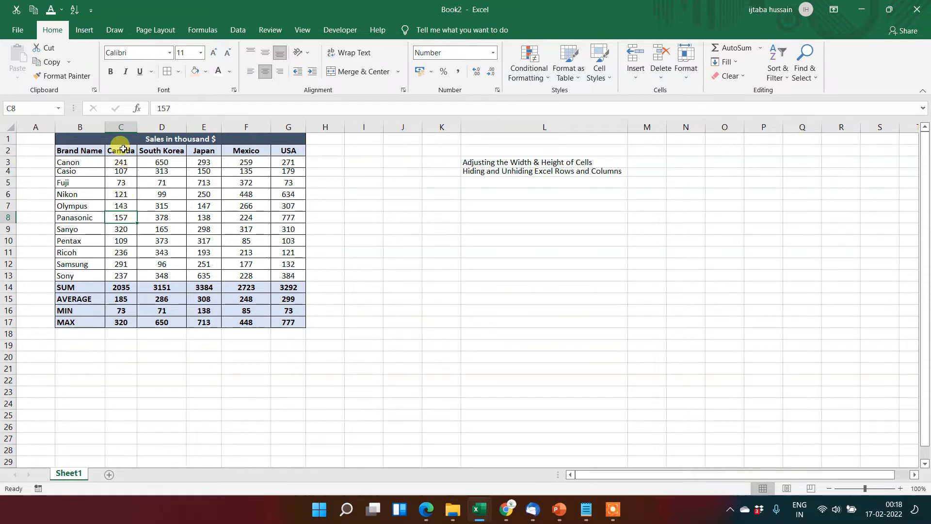
# - Set the width of column C, the Canada column, to 70
pyautogui.click(121, 126)
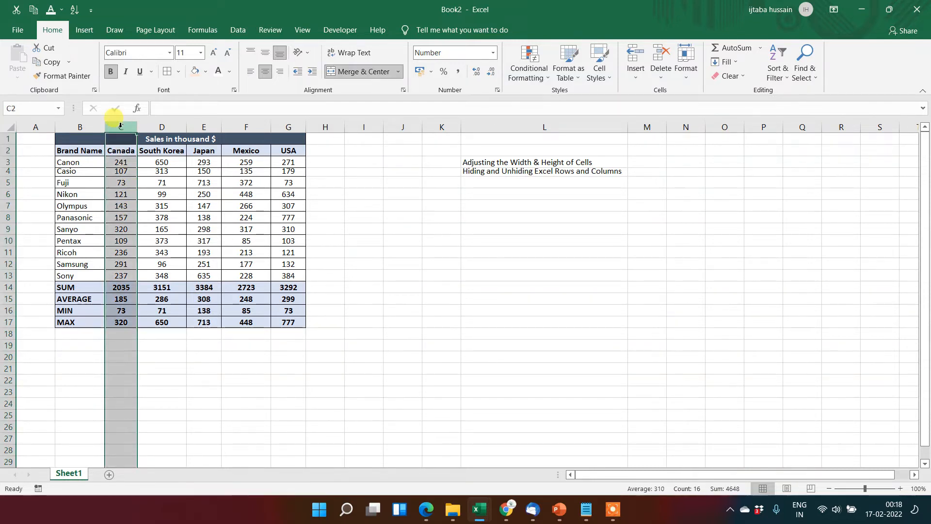
pyautogui.rightClick(121, 127)
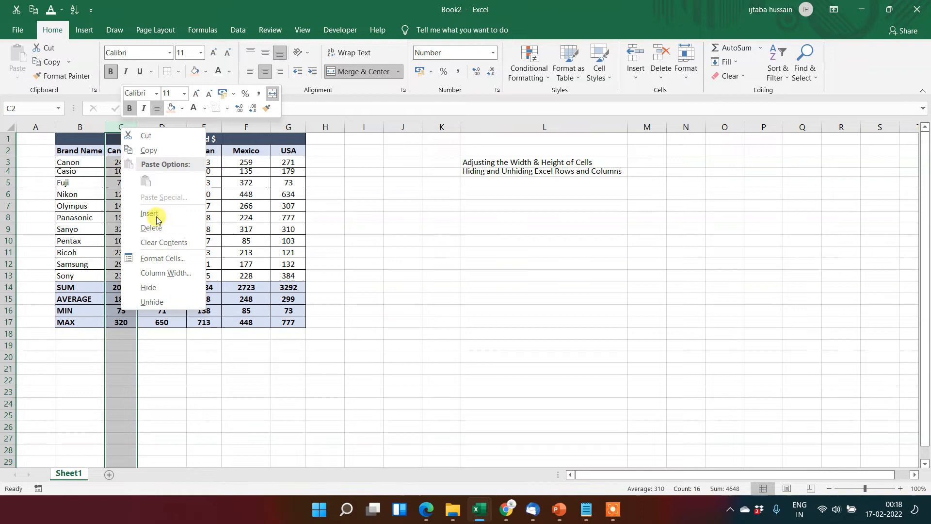
pyautogui.click(166, 273)
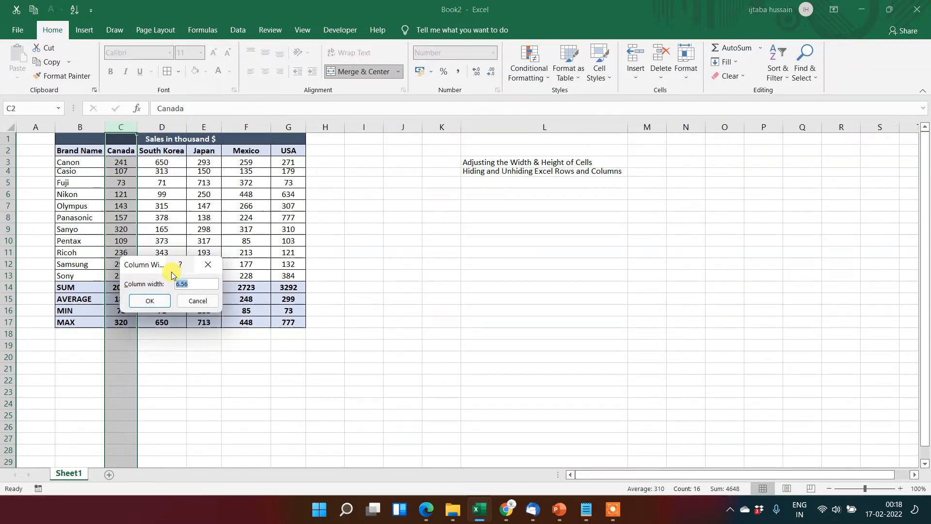
pyautogui.write('70')
pyautogui.press('Return')
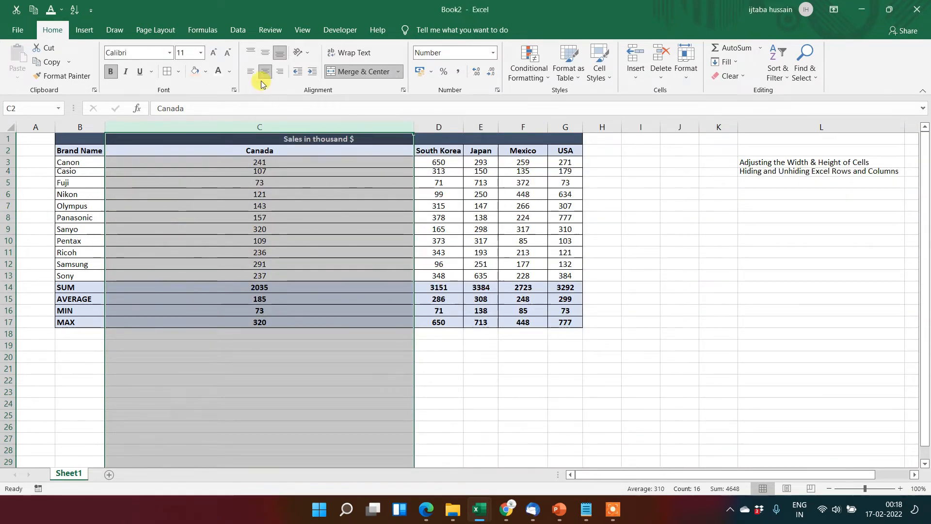
# - Narrow column C, the Canada column, to a width of 12
pyautogui.rightClick(270, 136)
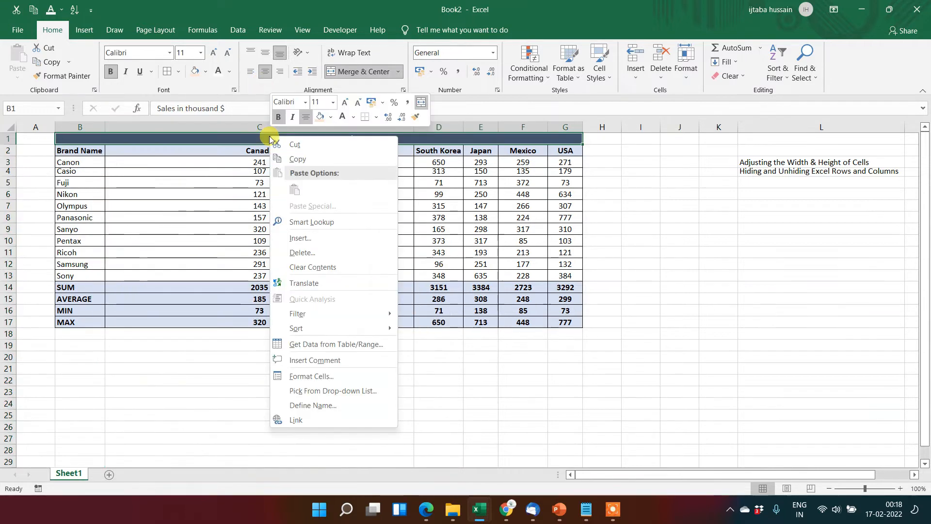
pyautogui.press('Escape')
pyautogui.click(266, 123)
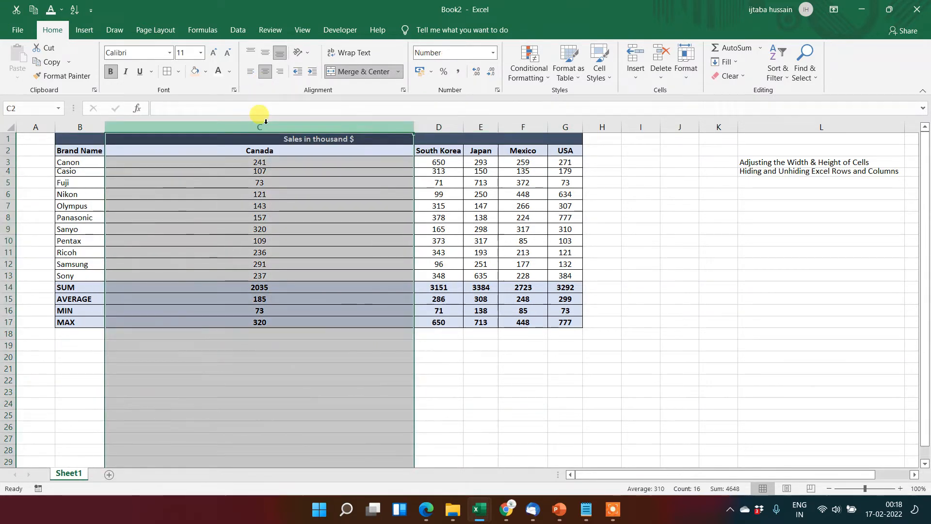
pyautogui.rightClick(266, 125)
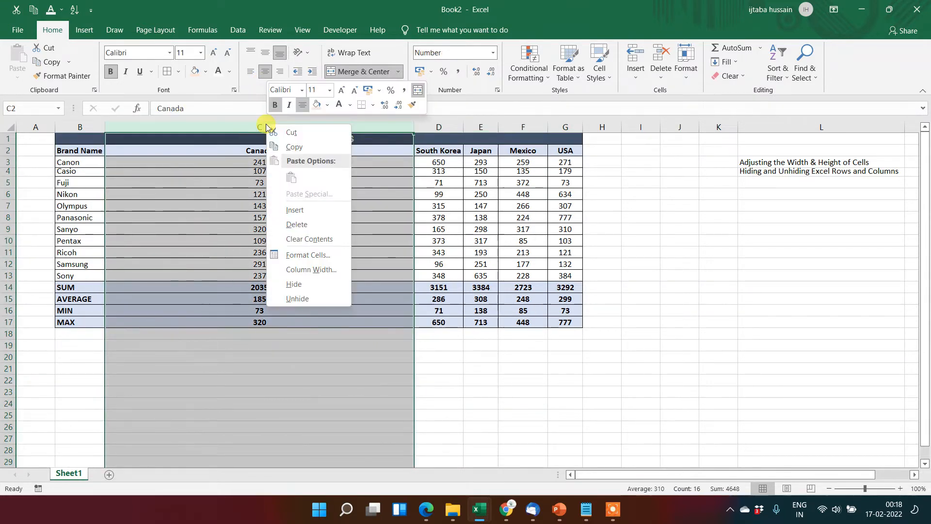
pyautogui.click(324, 267)
pyautogui.write('12')
pyautogui.press('Return')
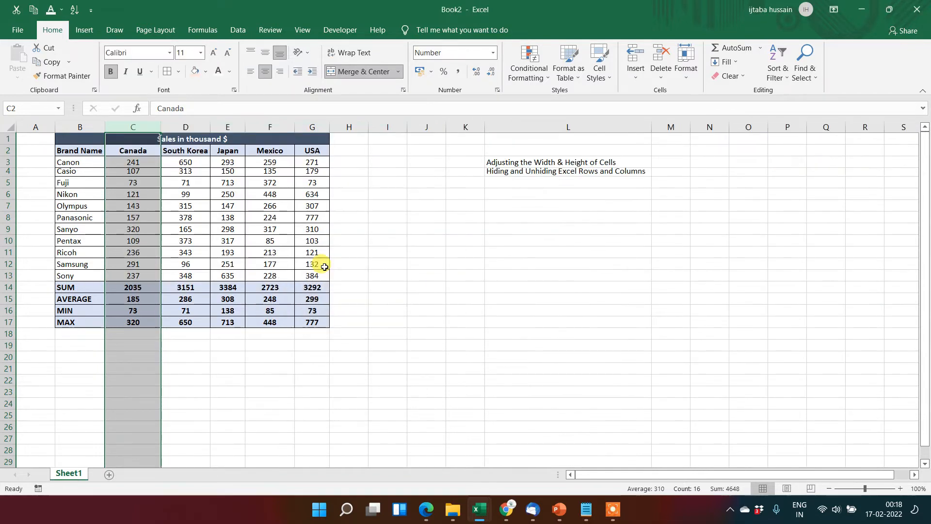
pyautogui.click(308, 203)
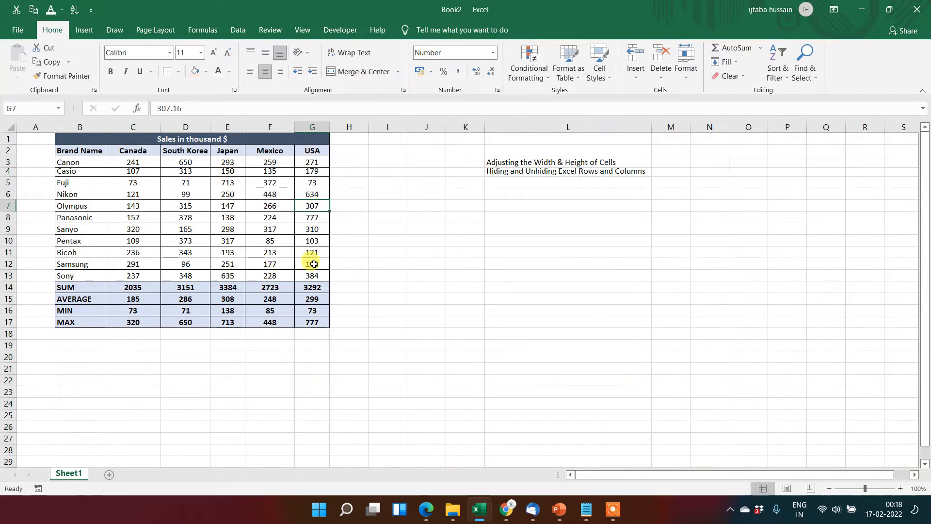
pyautogui.rightClick(263, 226)
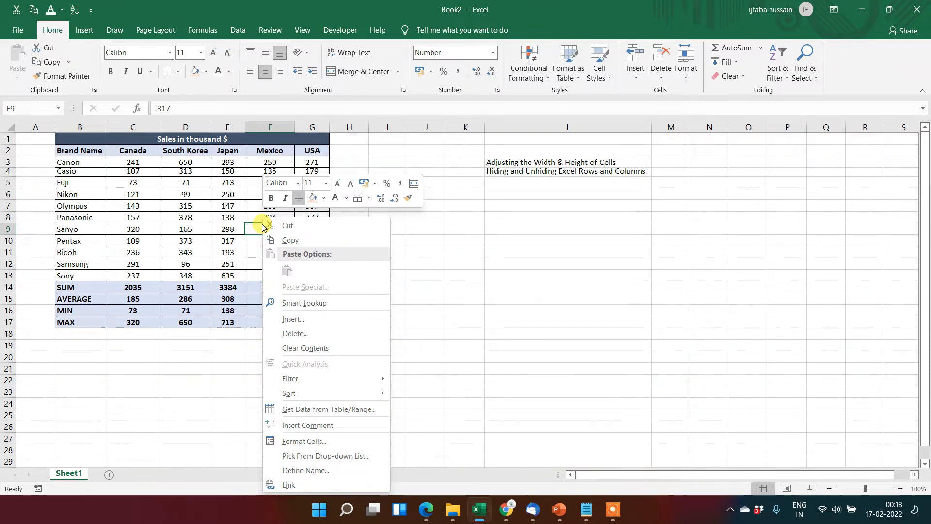
pyautogui.press('Escape')
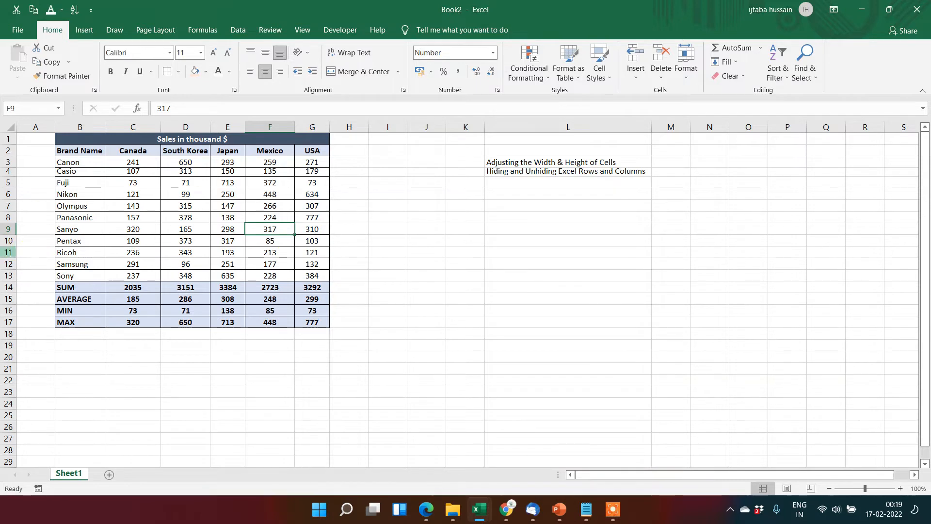
# - Hide row 11, which holds the Ricoh sales figures
pyautogui.click(8, 252)
pyautogui.rightClick(9, 253)
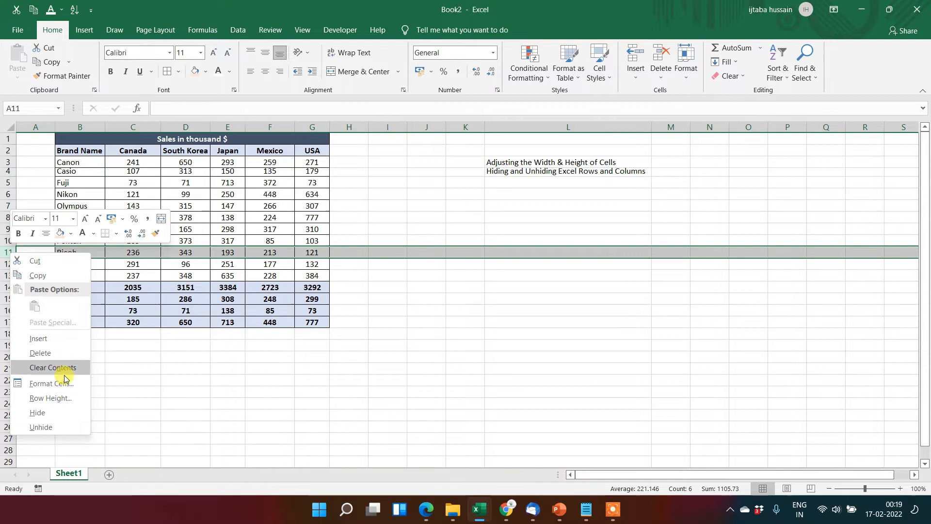
pyautogui.click(59, 420)
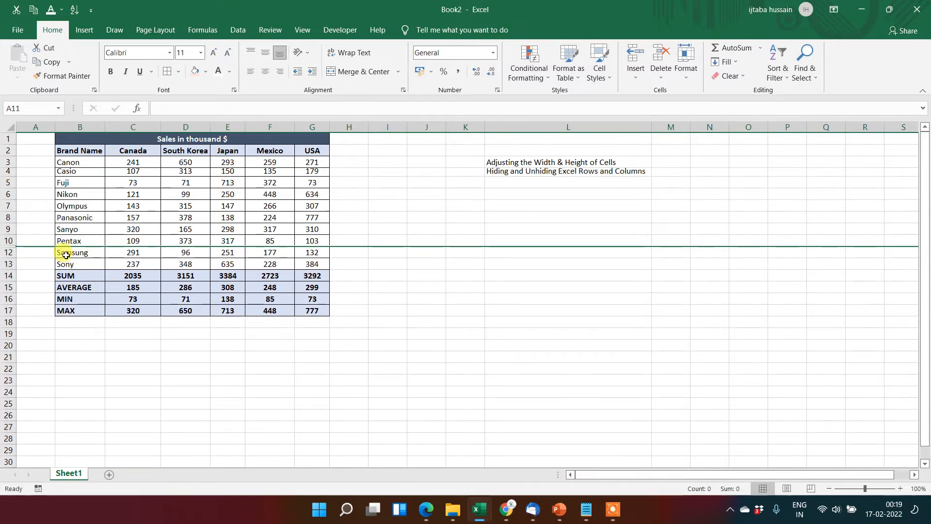
# - Unhide row 11 between the Pentax and Samsung rows
pyautogui.click(8, 252)
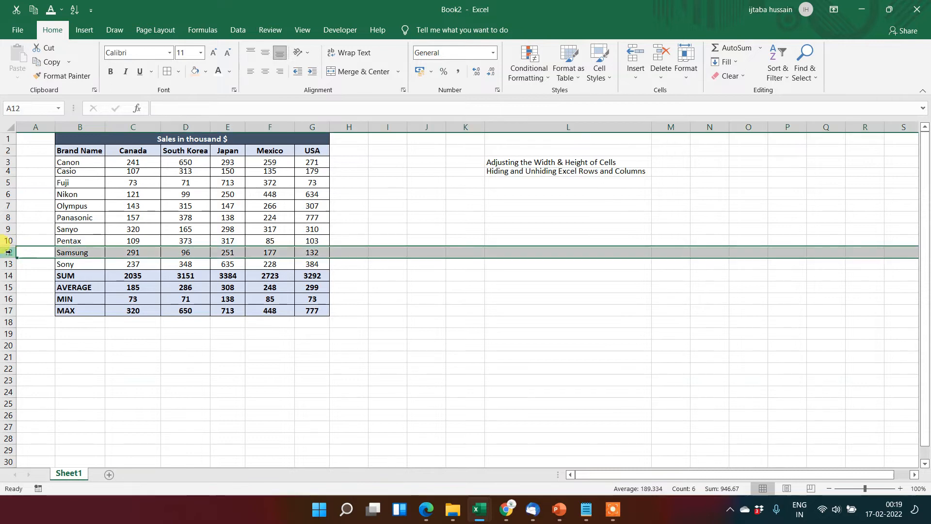
pyautogui.moveTo(9, 253); pyautogui.dragTo(9, 241)
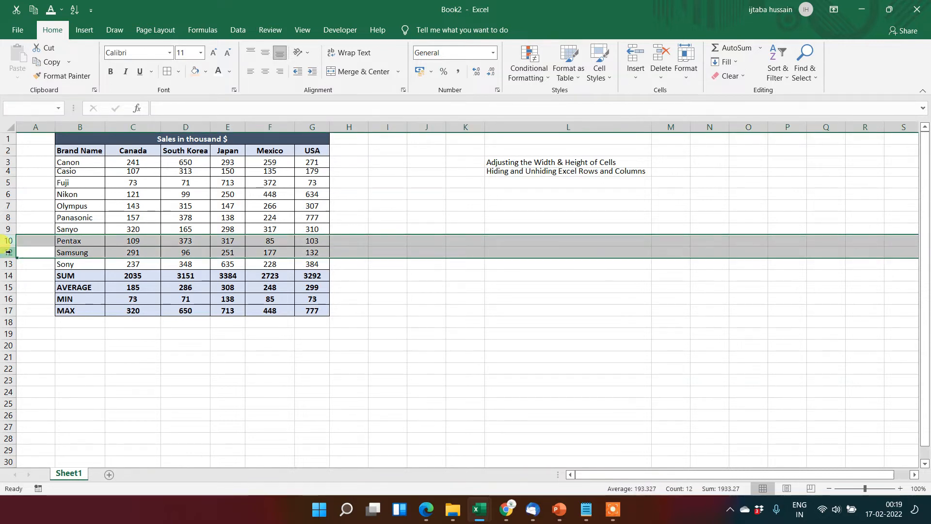
pyautogui.rightClick(20, 240)
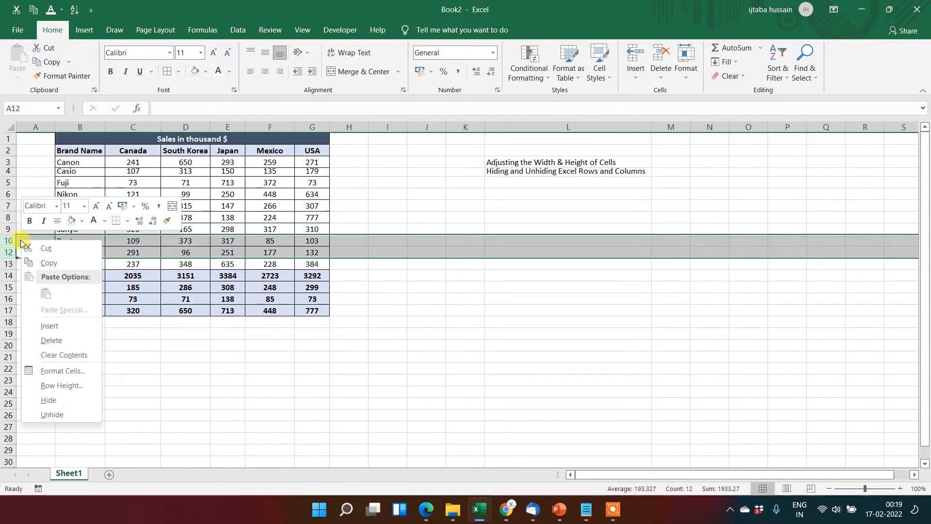
pyautogui.click(62, 415)
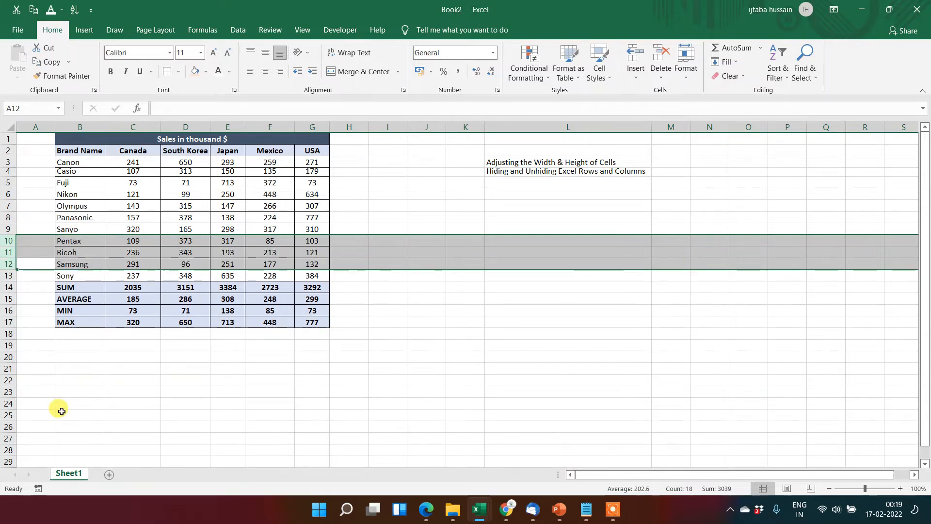
pyautogui.click(92, 311)
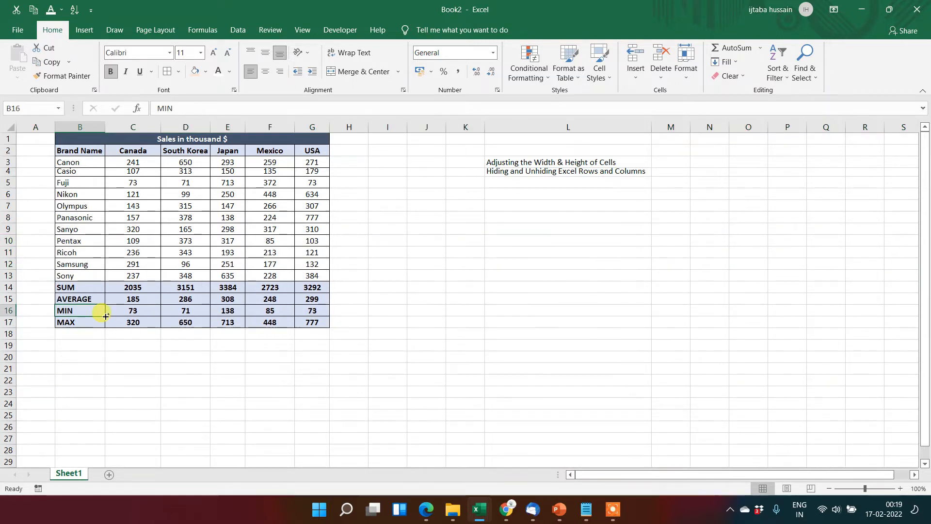
# - Hide row 11, which holds the Ricoh sales figures
pyautogui.click(8, 252)
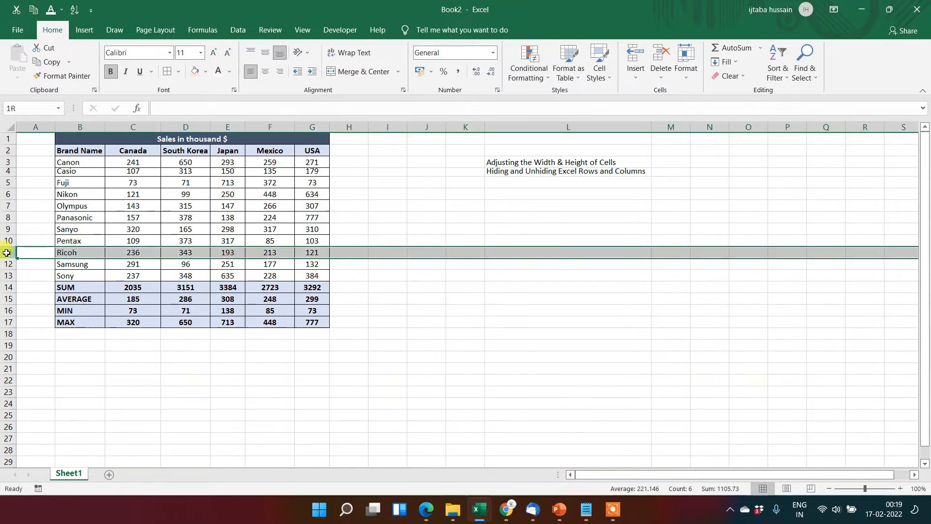
pyautogui.rightClick(7, 253)
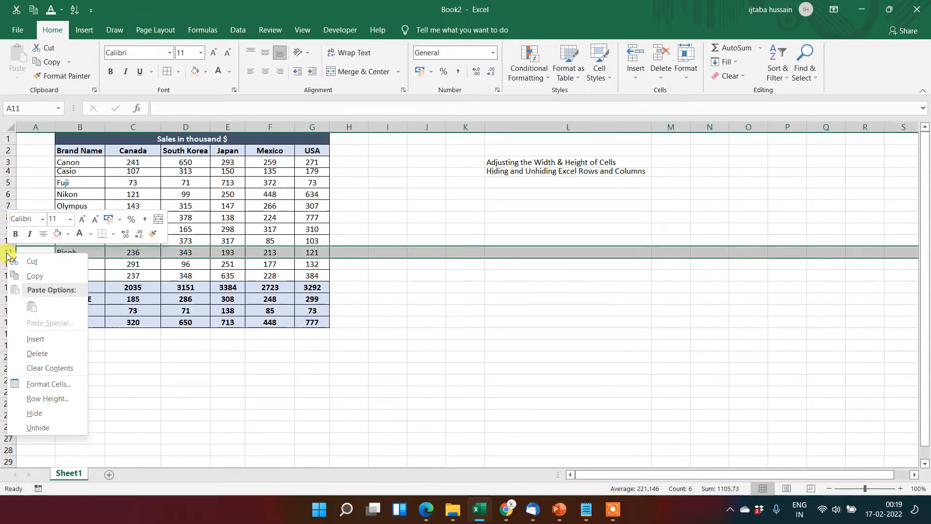
pyautogui.click(53, 418)
pyautogui.click(31, 272)
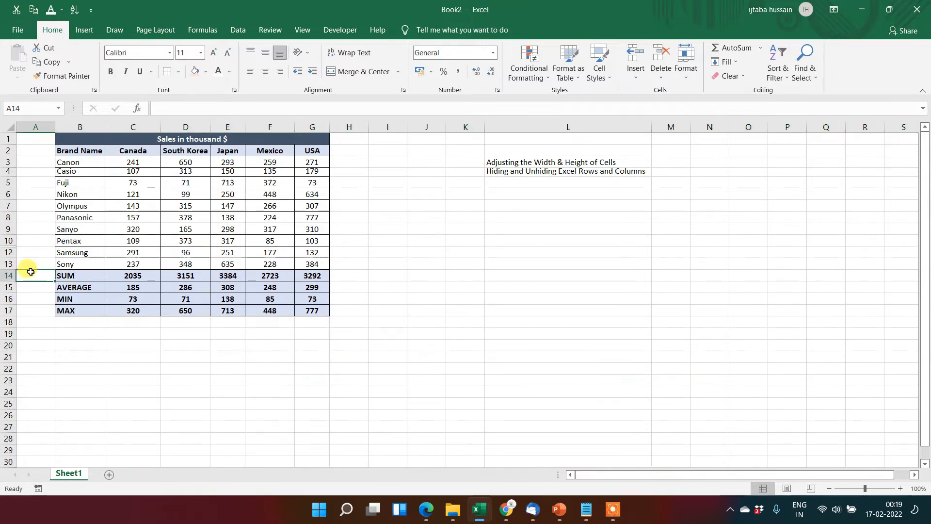
# - Try to reveal the hidden Ricoh row by autofitting at the boundary between rows 10 and 12, and undo it
pyautogui.click(29, 252)
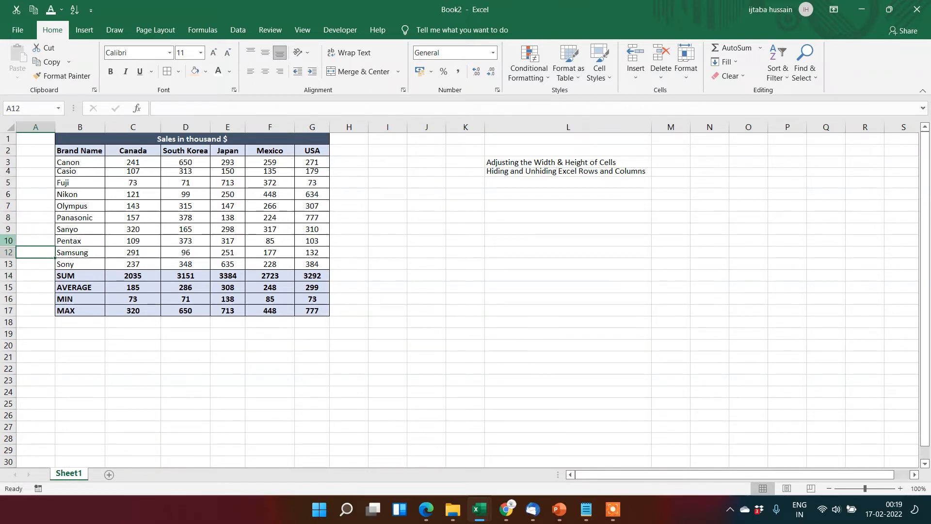
pyautogui.doubleClick(9, 246)
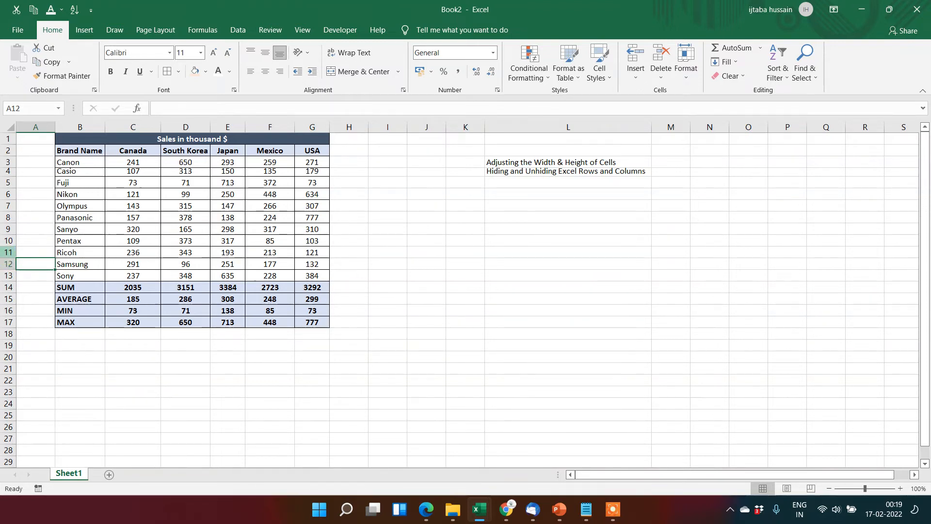
pyautogui.hotkey('ctrl', 'z')
# - Unhide row 11 with rows 10 through 12 selected
pyautogui.click(10, 246)
pyautogui.click(13, 245)
pyautogui.click(11, 244)
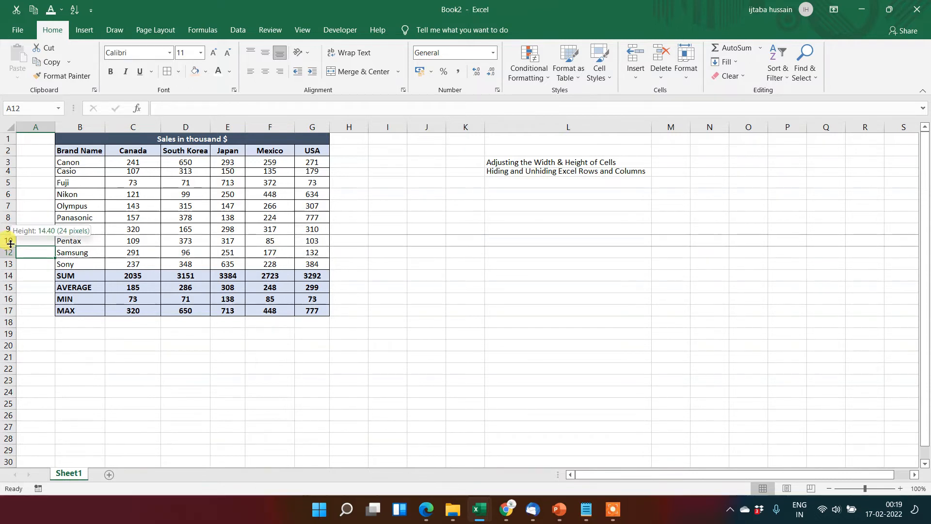
pyautogui.click(10, 245)
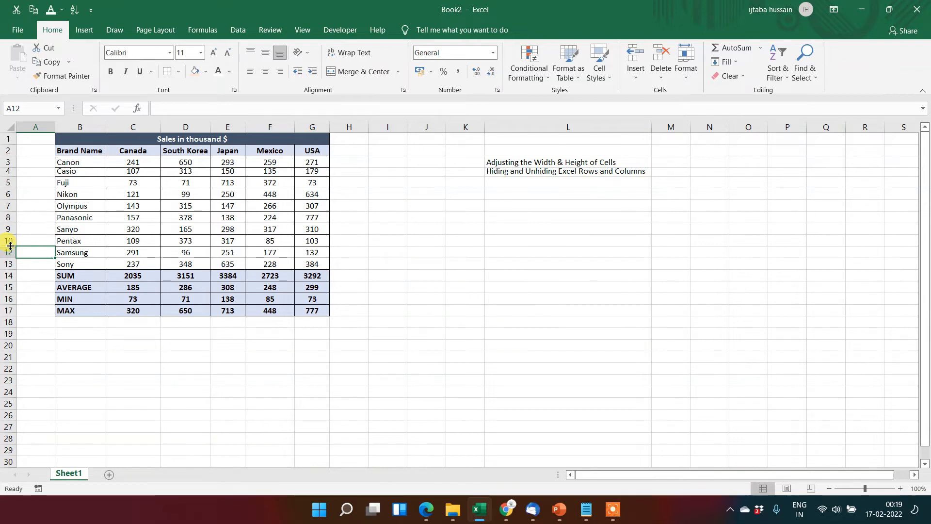
pyautogui.moveTo(11, 246); pyautogui.dragTo(11, 246)
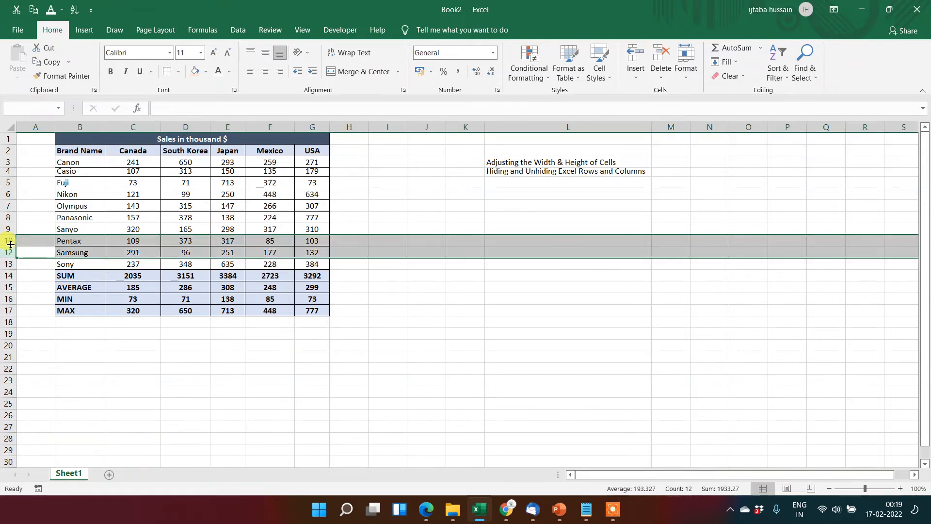
pyautogui.rightClick(11, 245)
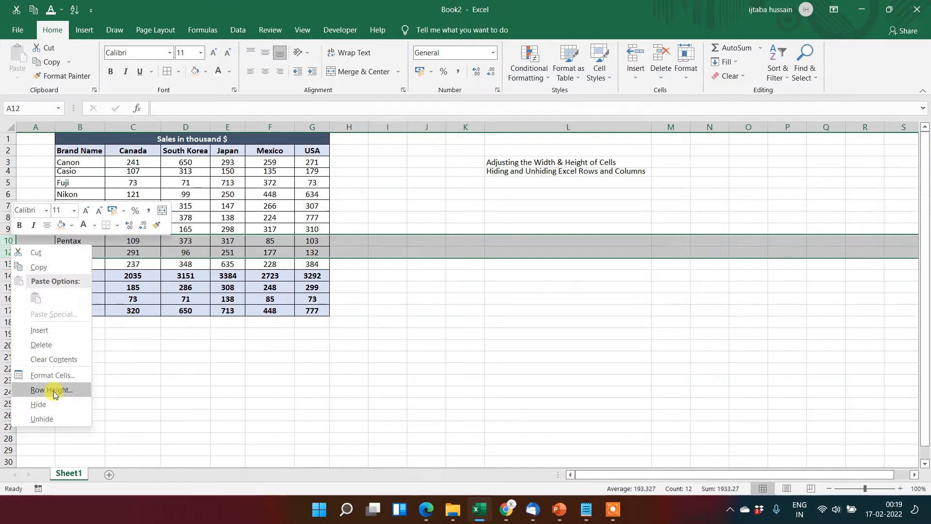
pyautogui.click(57, 418)
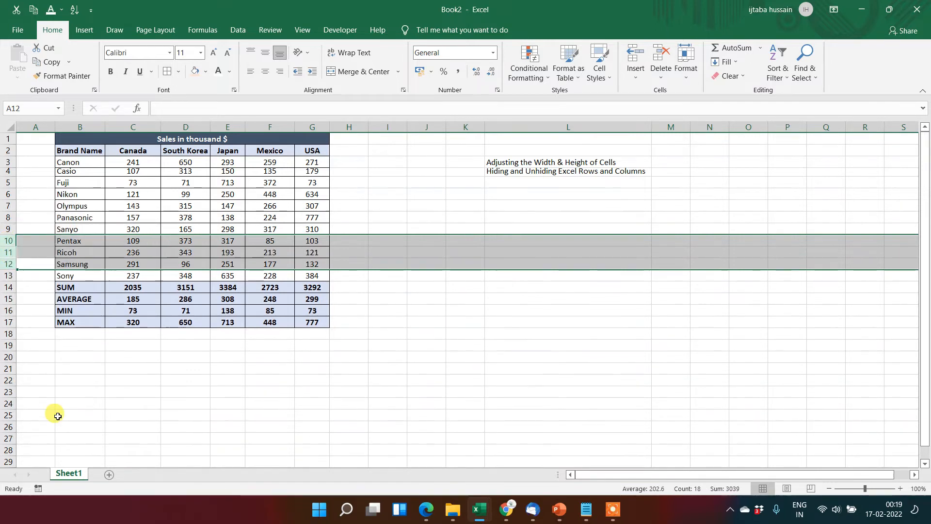
pyautogui.click(73, 240)
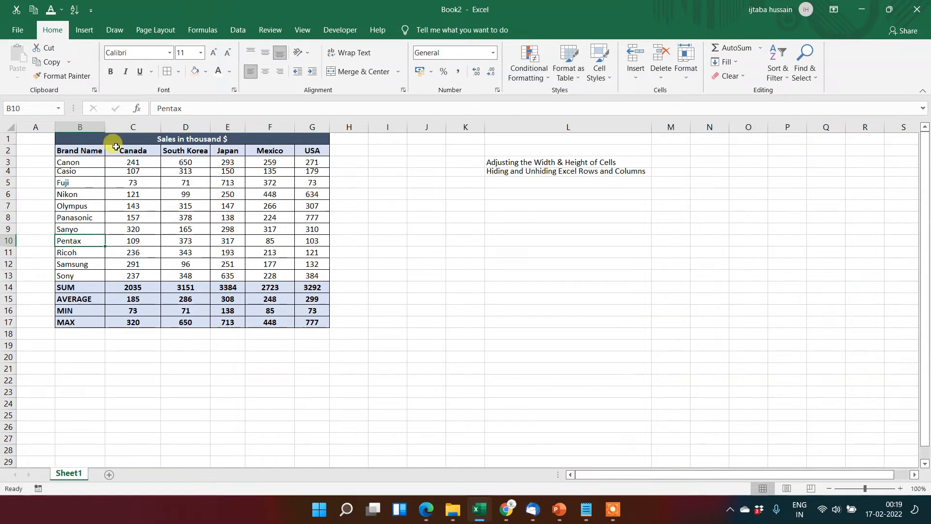
# - Hide column C, which holds the Canada sales figures
pyautogui.click(146, 151)
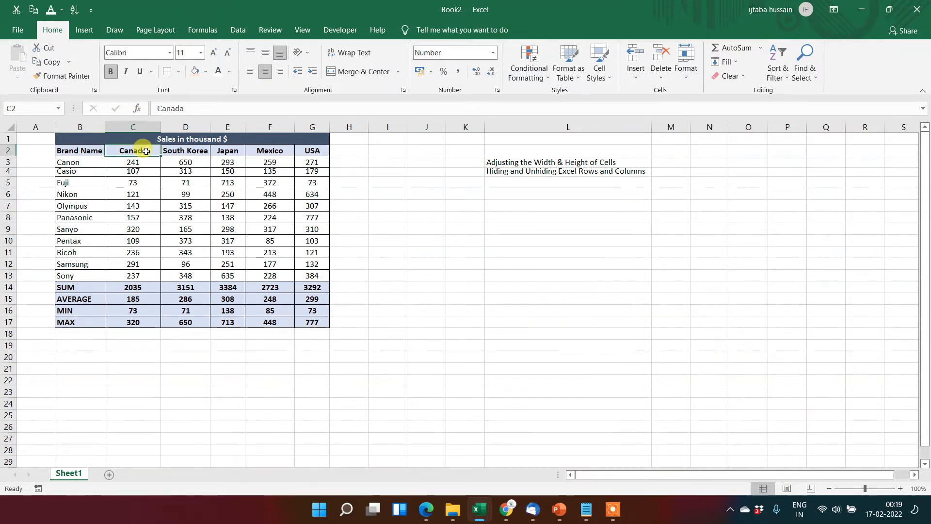
pyautogui.click(137, 126)
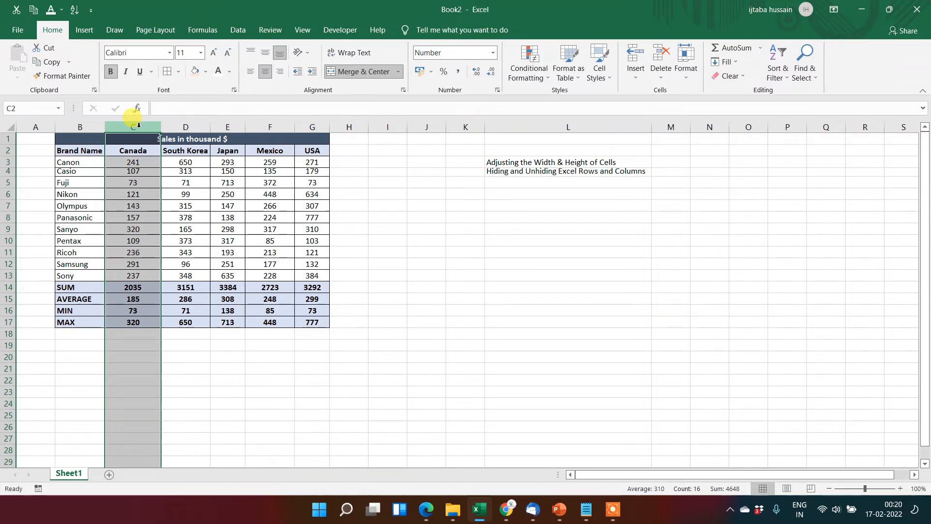
pyautogui.rightClick(139, 125)
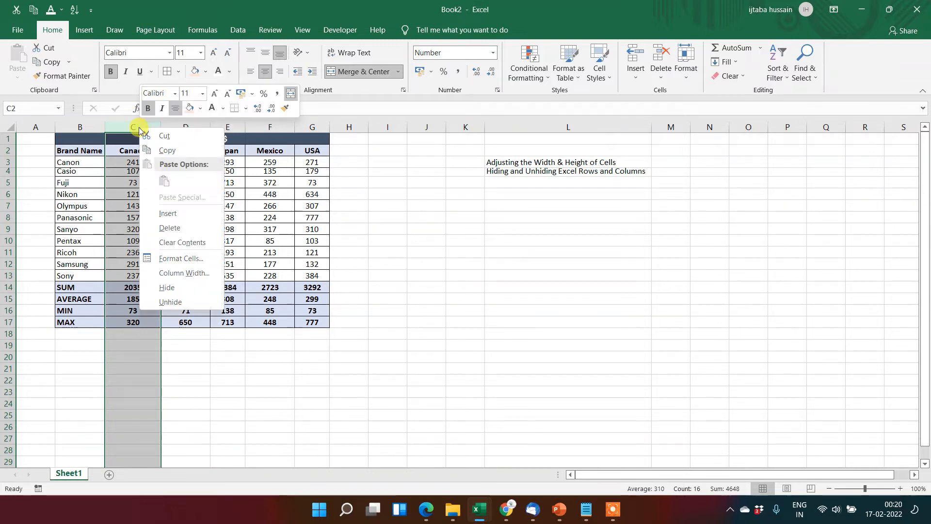
pyautogui.click(167, 287)
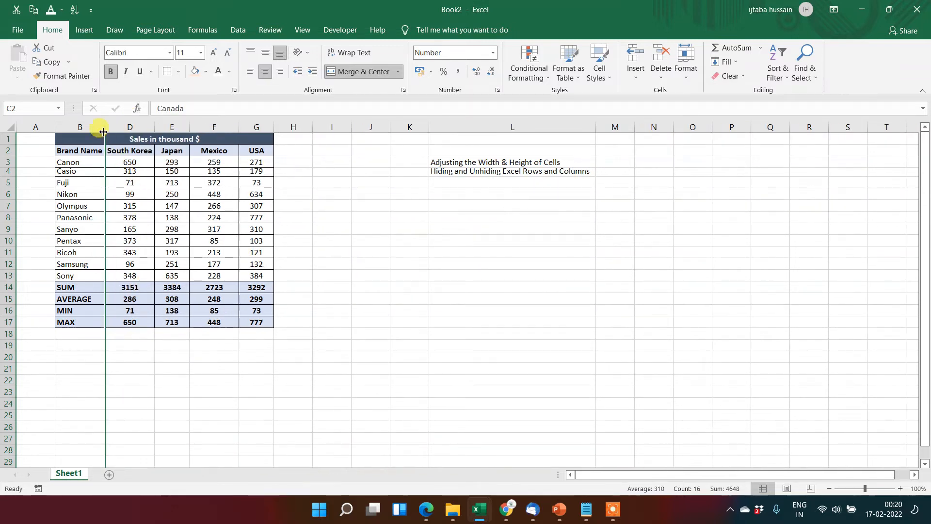
# - Select columns B through H and try to reveal column C by autofitting their widths, undoing the autofit
pyautogui.click(96, 126)
pyautogui.hotkey('shift', 'Right')
pyautogui.hotkey('shift', 'Right')
pyautogui.hotkey('shift', 'Right')
pyautogui.hotkey('shift', 'Right')
pyautogui.hotkey('shift', 'Right')
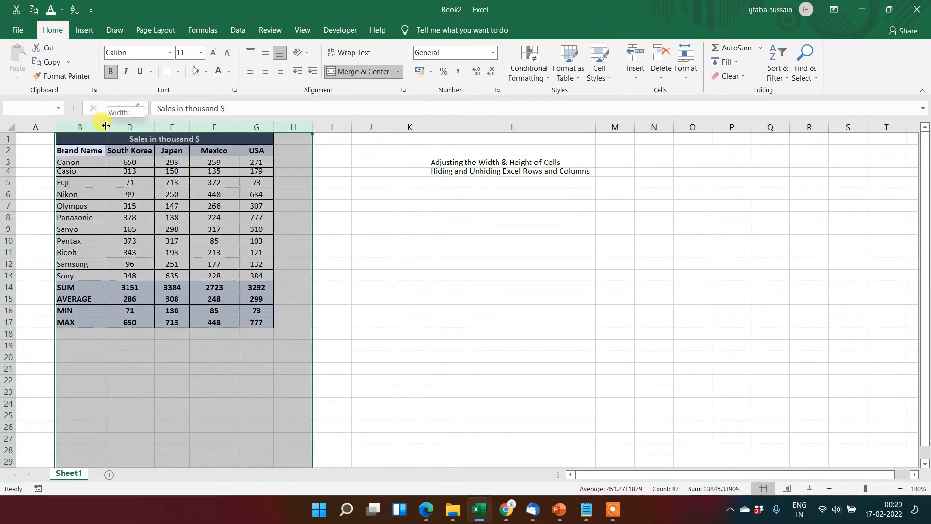
pyautogui.doubleClick(104, 125)
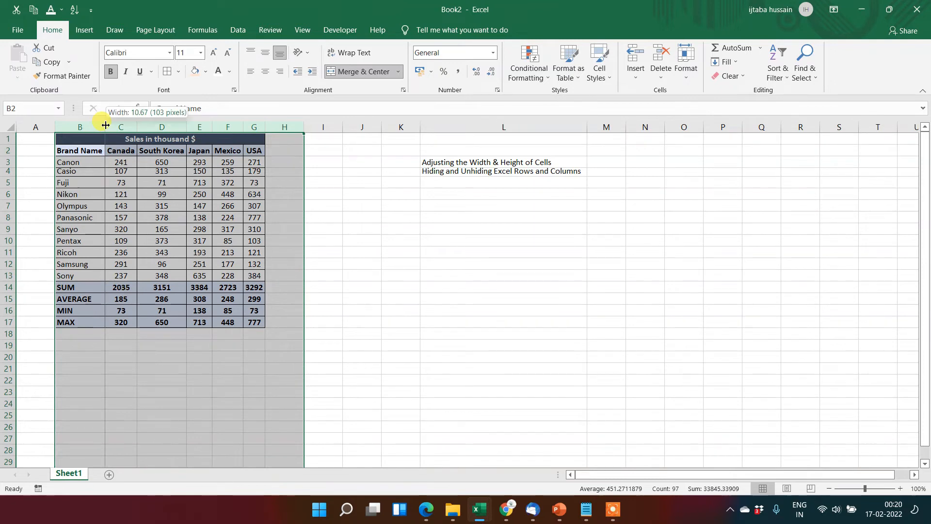
pyautogui.hotkey('ctrl', 'z')
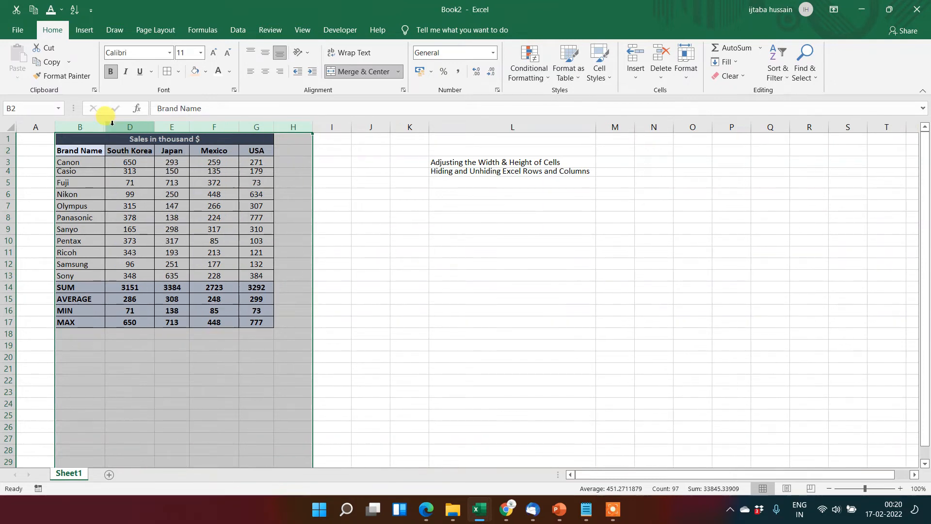
# - Unhide column C, the Canada column, within the selected columns
pyautogui.rightClick(104, 125)
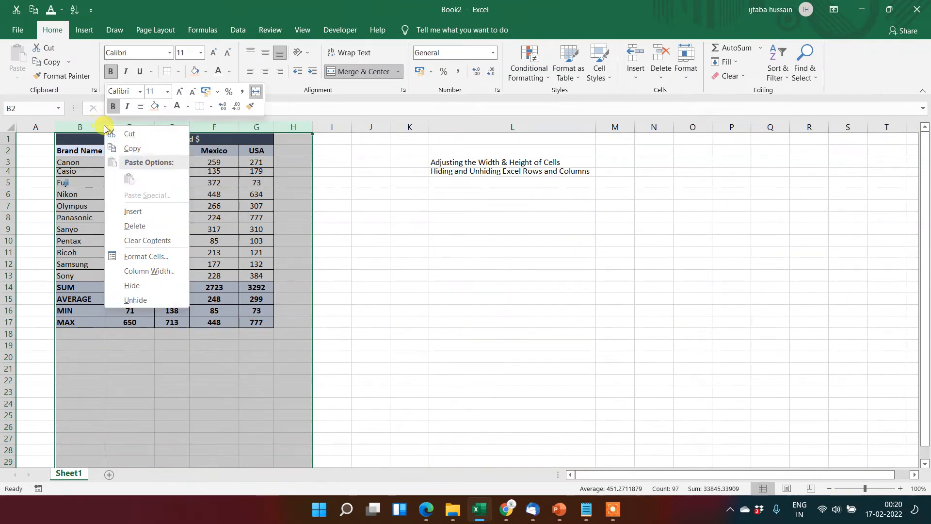
pyautogui.click(146, 296)
pyautogui.click(145, 294)
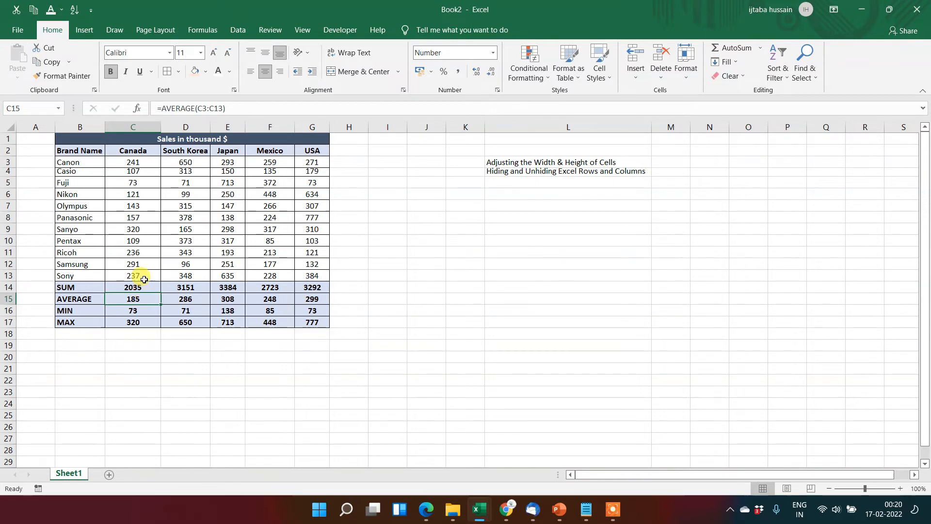
# - Hide row 9, the Sanyo row, using the cell format options for cell C9
pyautogui.click(153, 231)
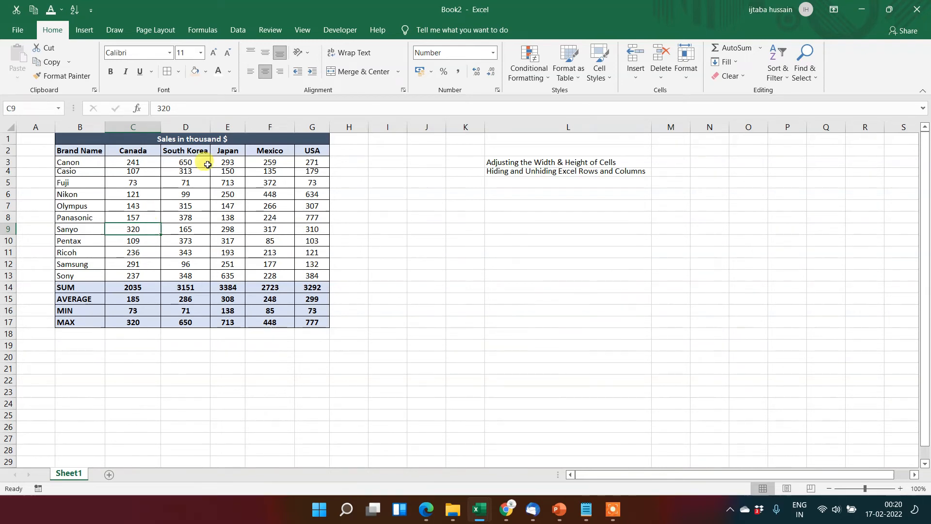
pyautogui.click(690, 83)
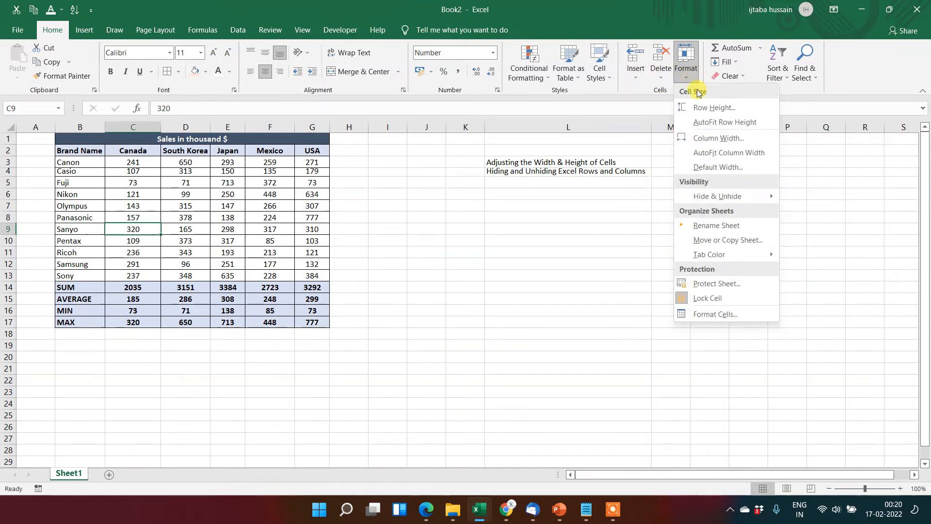
pyautogui.moveTo(758, 202)
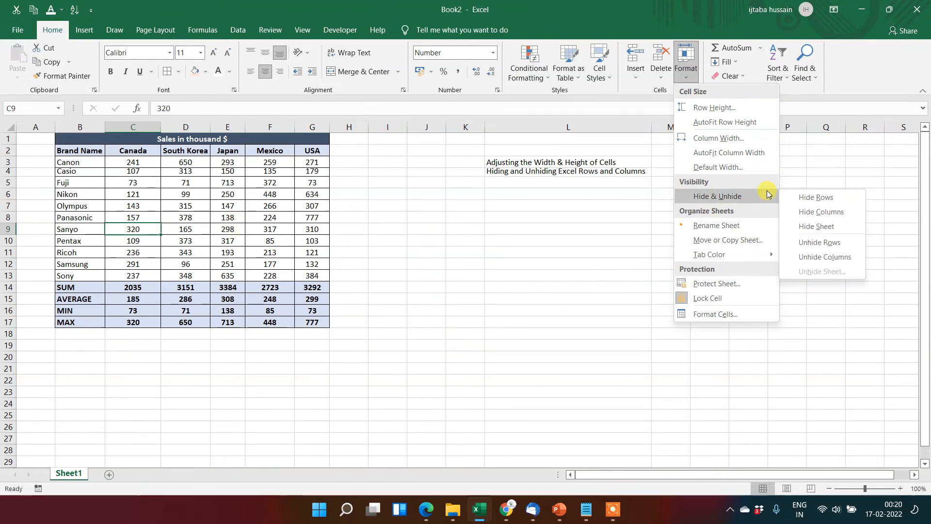
pyautogui.click(807, 198)
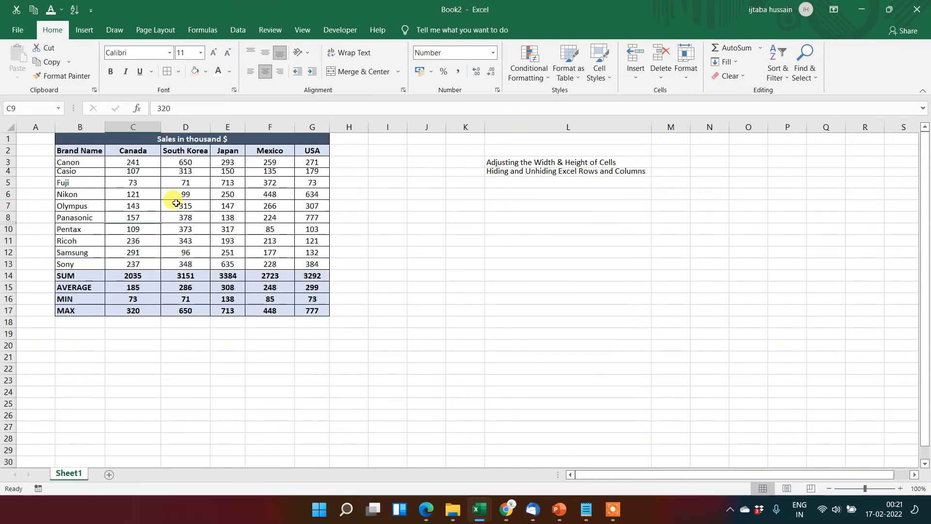
pyautogui.click(152, 229)
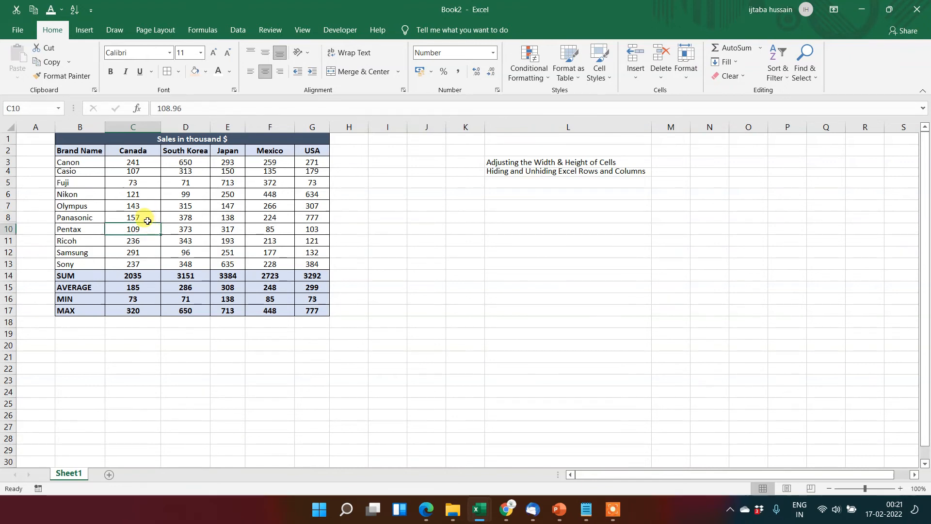
pyautogui.keyDown('shift'); pyautogui.click(147, 221); pyautogui.keyUp('shift')
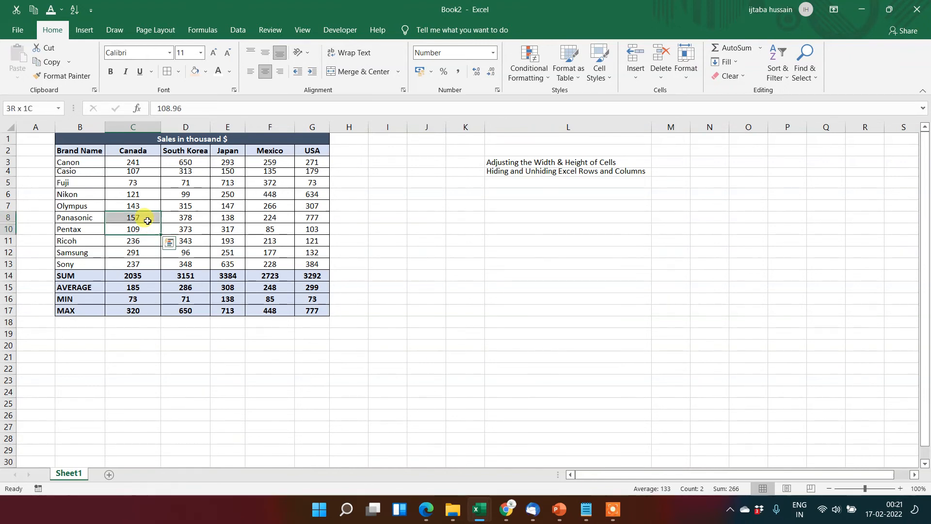
pyautogui.hotkey('shift', 'space')
pyautogui.click(147, 221)
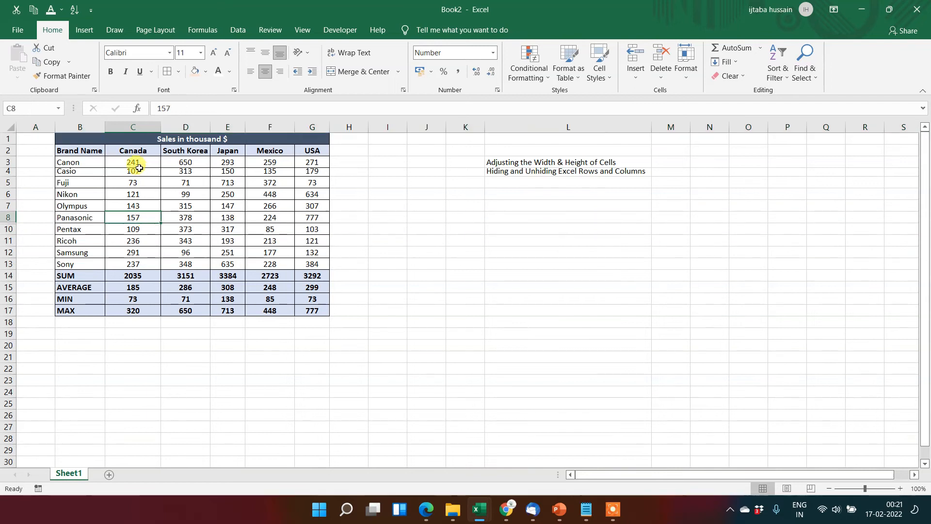
pyautogui.click(131, 134)
pyautogui.click(132, 127)
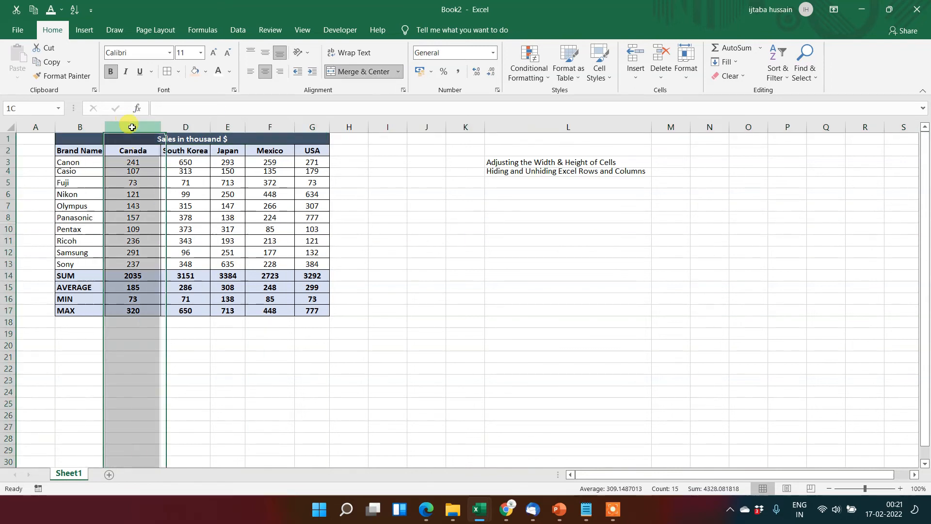
# - Hide column C, the Canada column, using the cell format options for cell C6
pyautogui.click(143, 192)
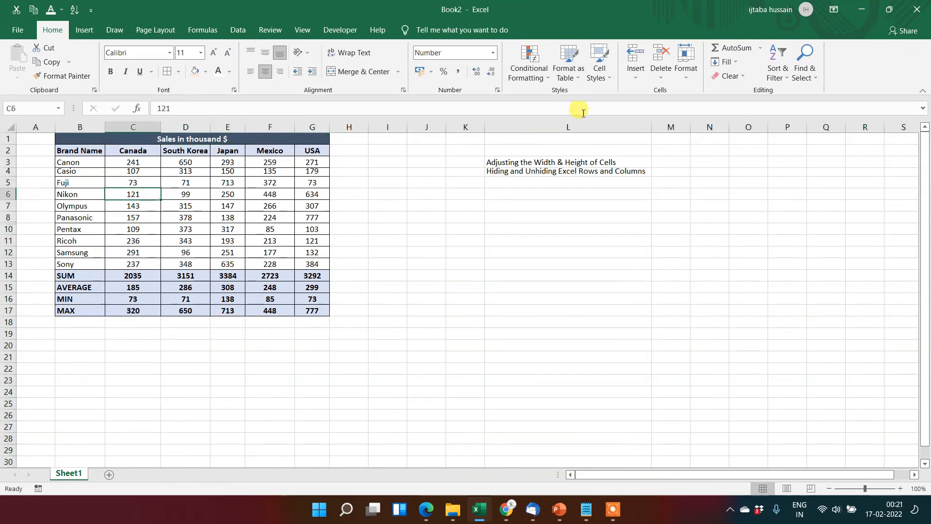
pyautogui.click(681, 82)
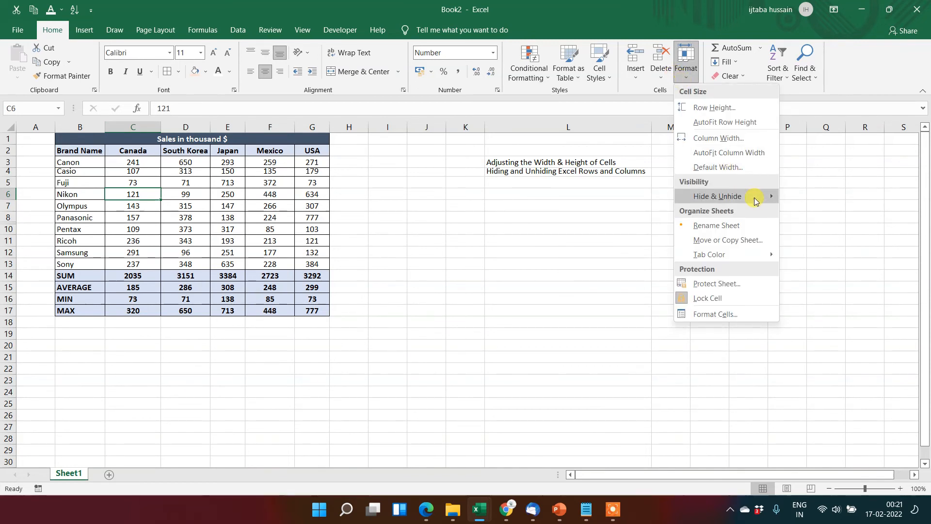
pyautogui.moveTo(758, 202)
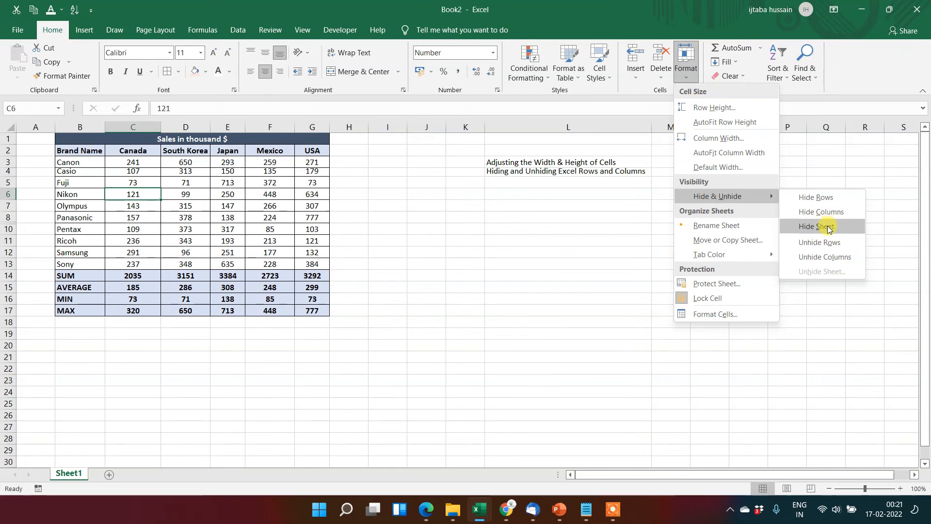
pyautogui.click(837, 216)
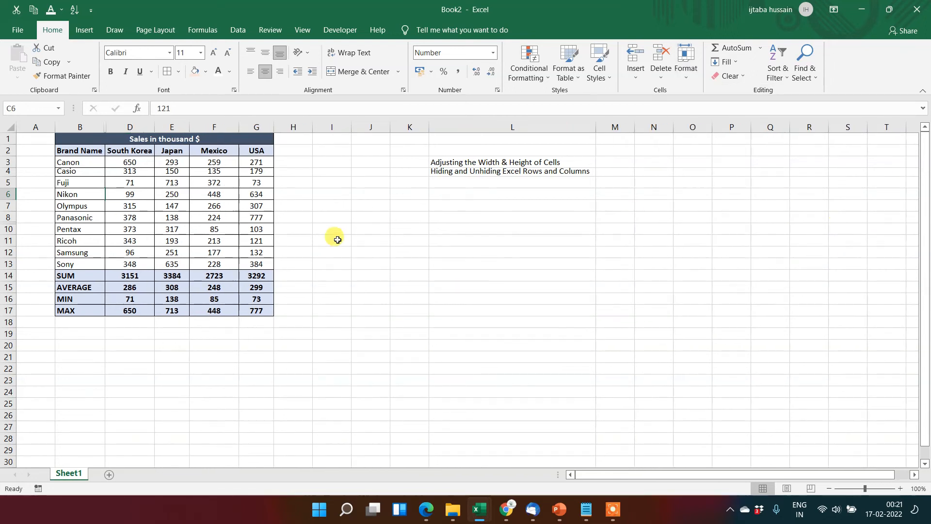
# - Autofit the width of the South Korea column to the contents of cell D6
pyautogui.click(119, 191)
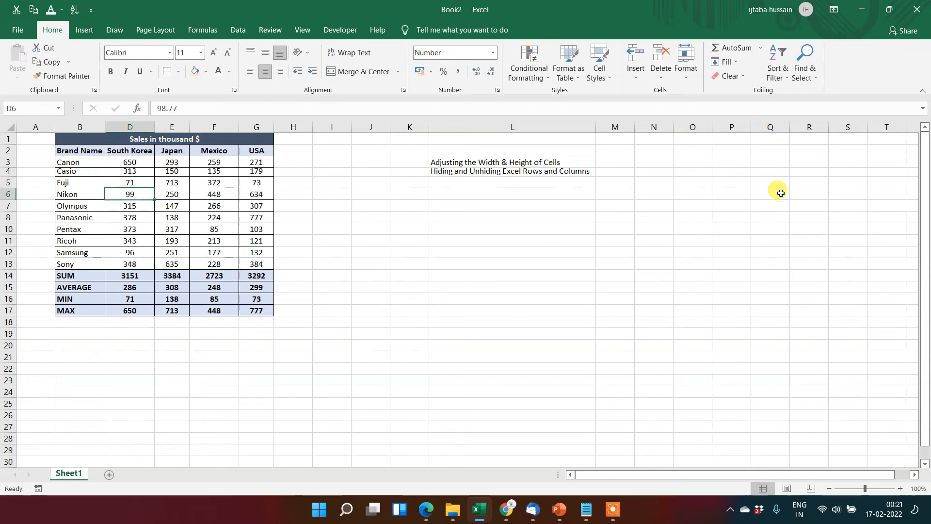
pyautogui.click(686, 81)
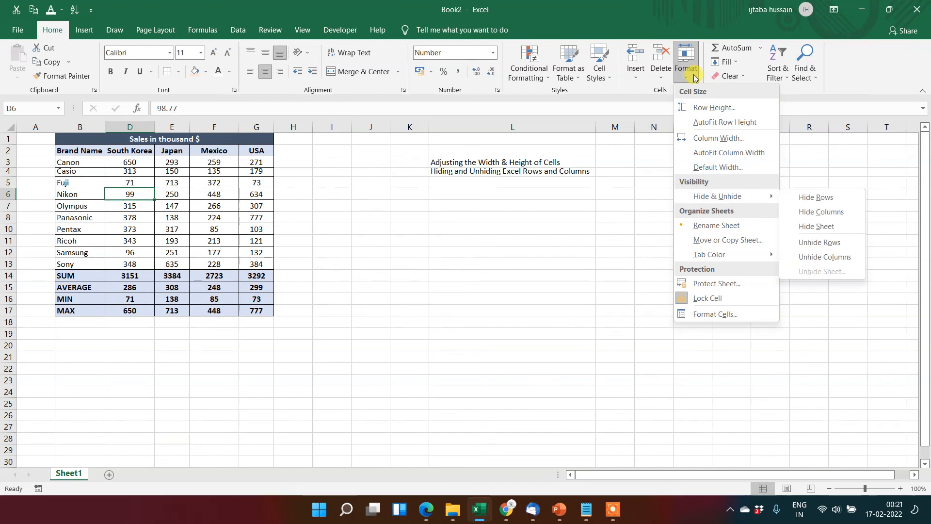
pyautogui.click(746, 154)
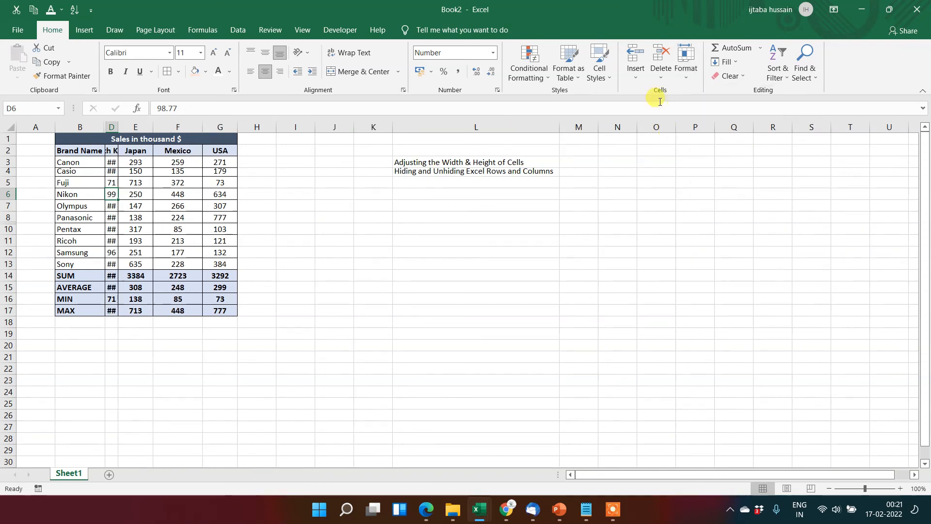
pyautogui.click(686, 65)
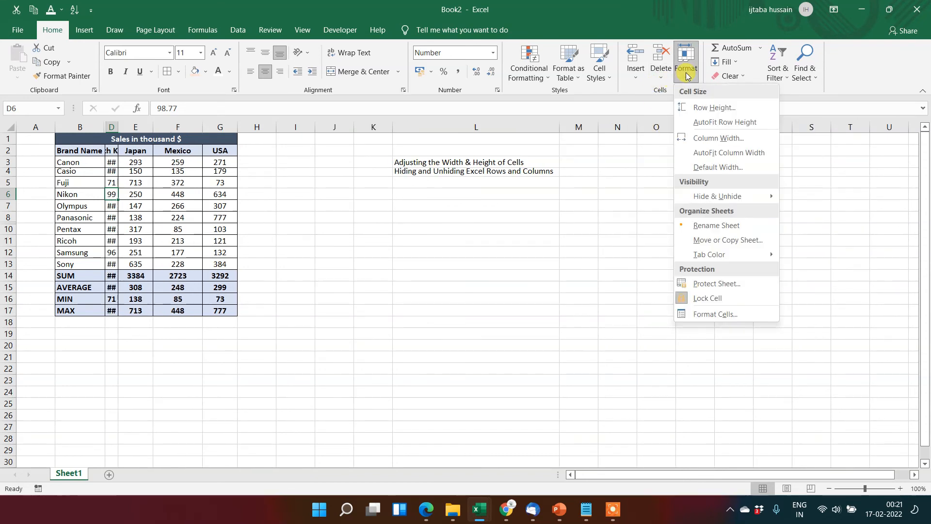
pyautogui.click(728, 109)
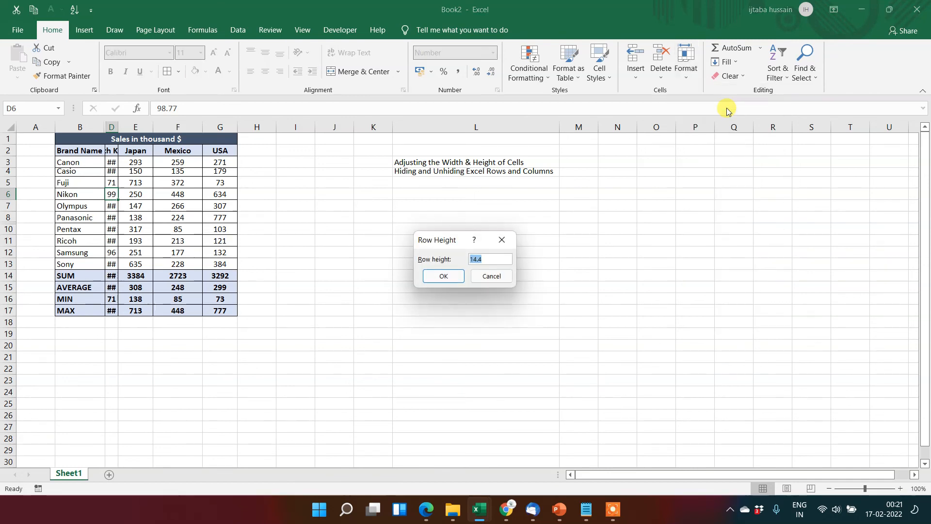
pyautogui.click(492, 277)
pyautogui.click(691, 79)
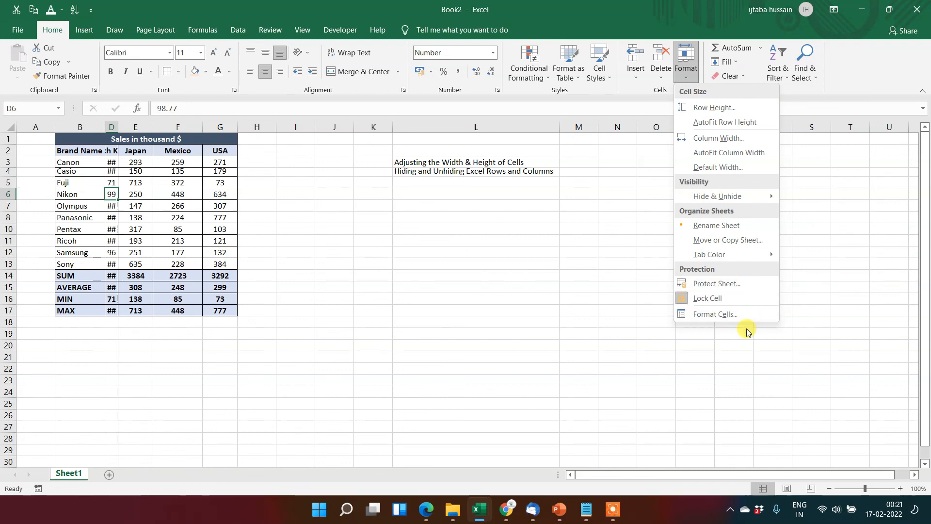
pyautogui.click(437, 250)
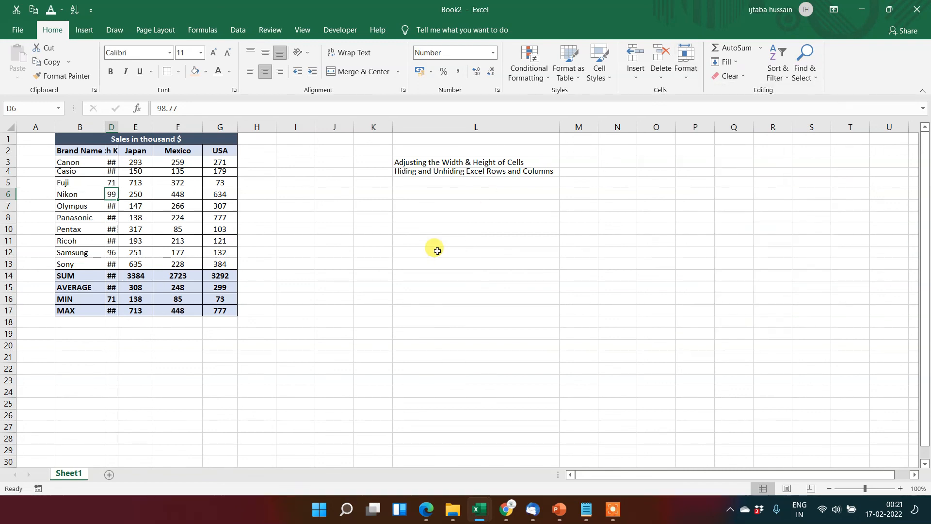